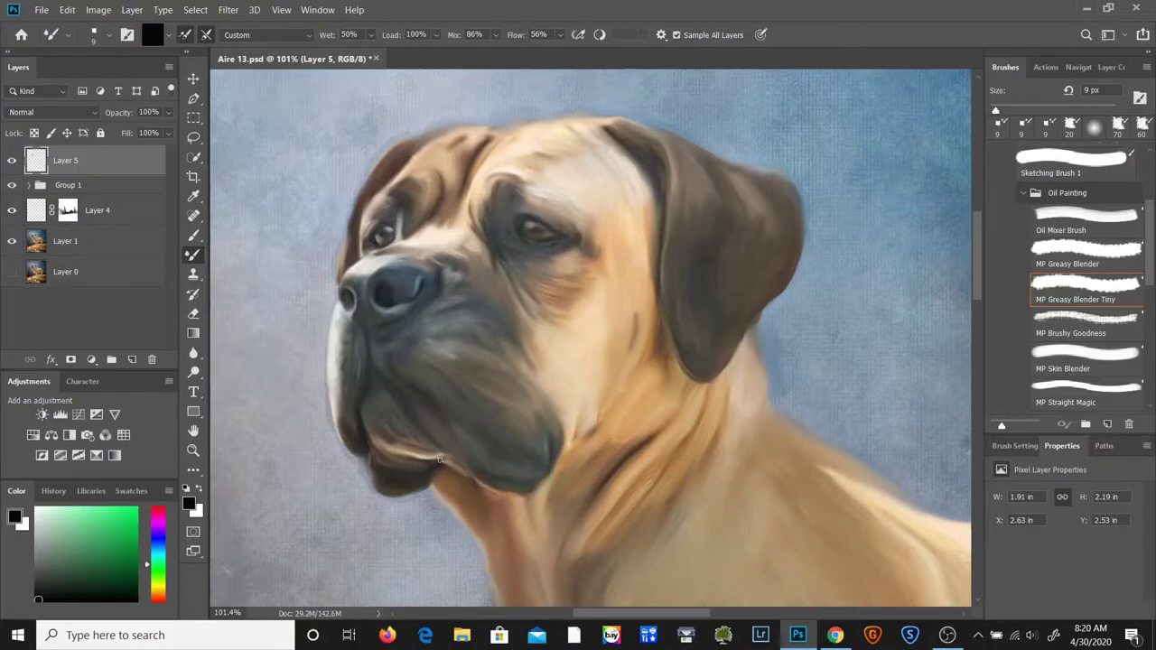
Blend the lower tip of the near ear with the MP Greasy Blender Tiny brush at 15 px.
key(bracketright)
key(bracketright)
drag(665, 367, 682, 388)
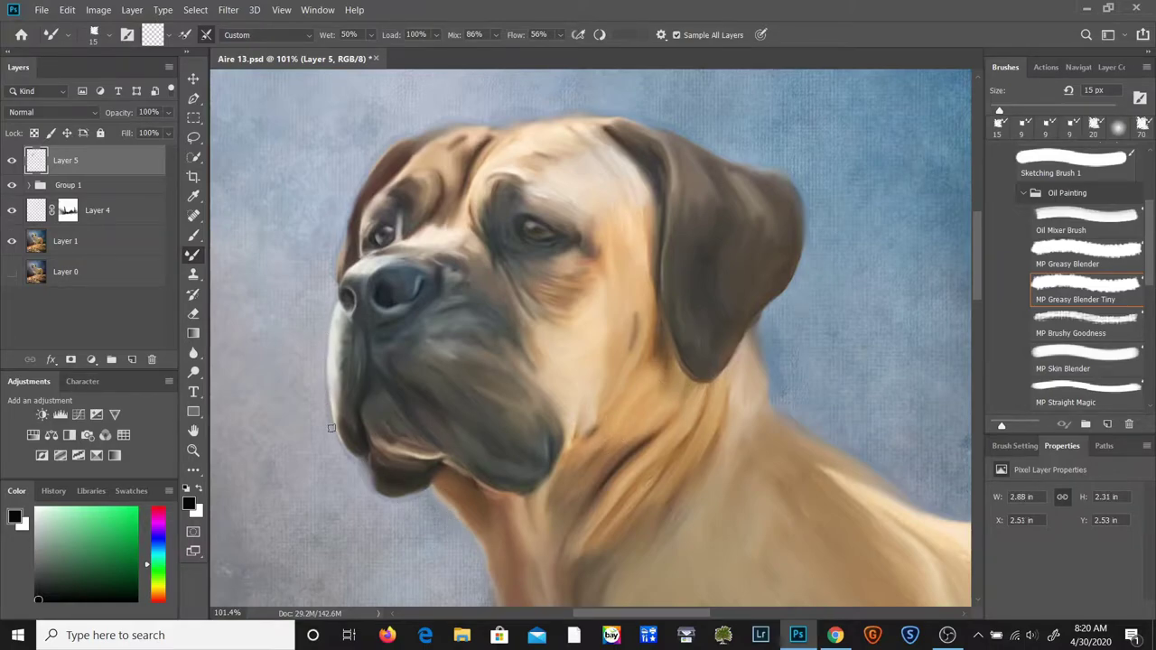
Sample the light cream fur from the forehead and blend it along the front edge of the muzzle.
alt+click(612, 192)
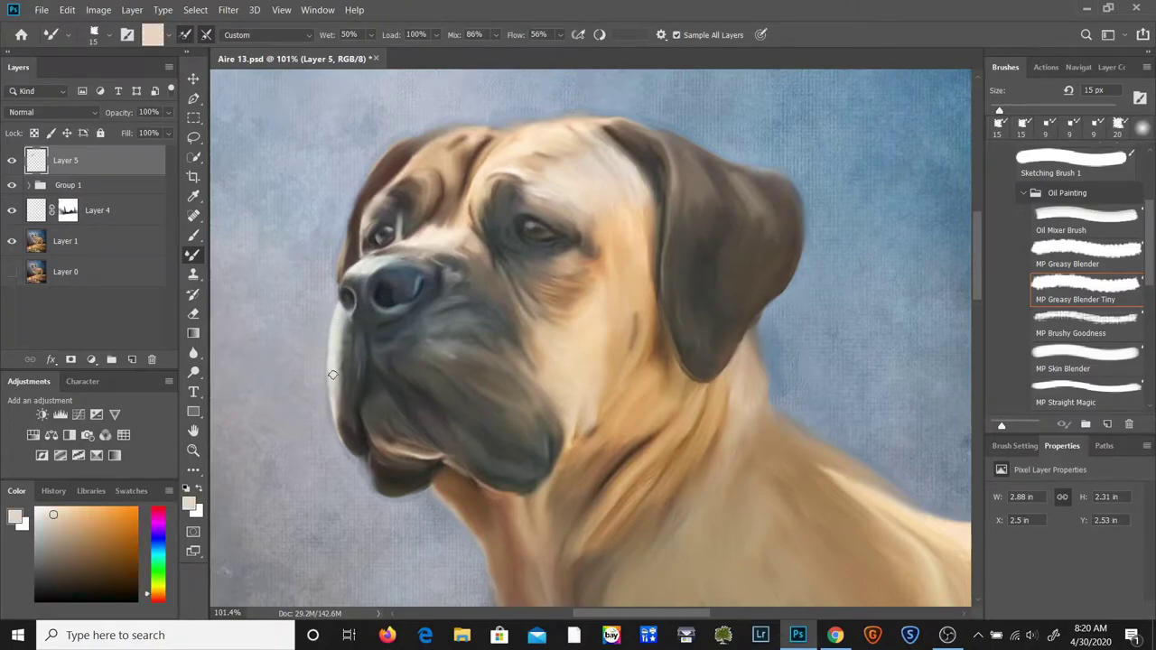
click(187, 36)
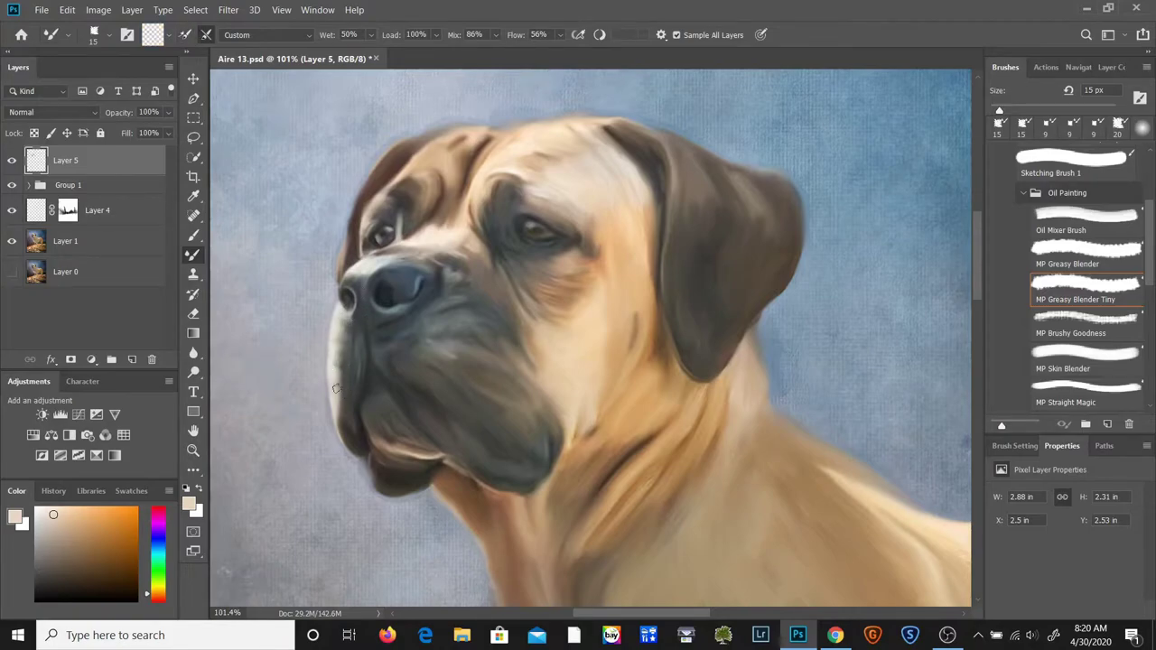
key(bracketleft)
key(bracketleft)
Choose a paler cream and paint highlights on the forehead and the brow with the 20 px brush.
click(45, 511)
click(185, 35)
key(bracketright)
key(bracketright)
key(bracketright)
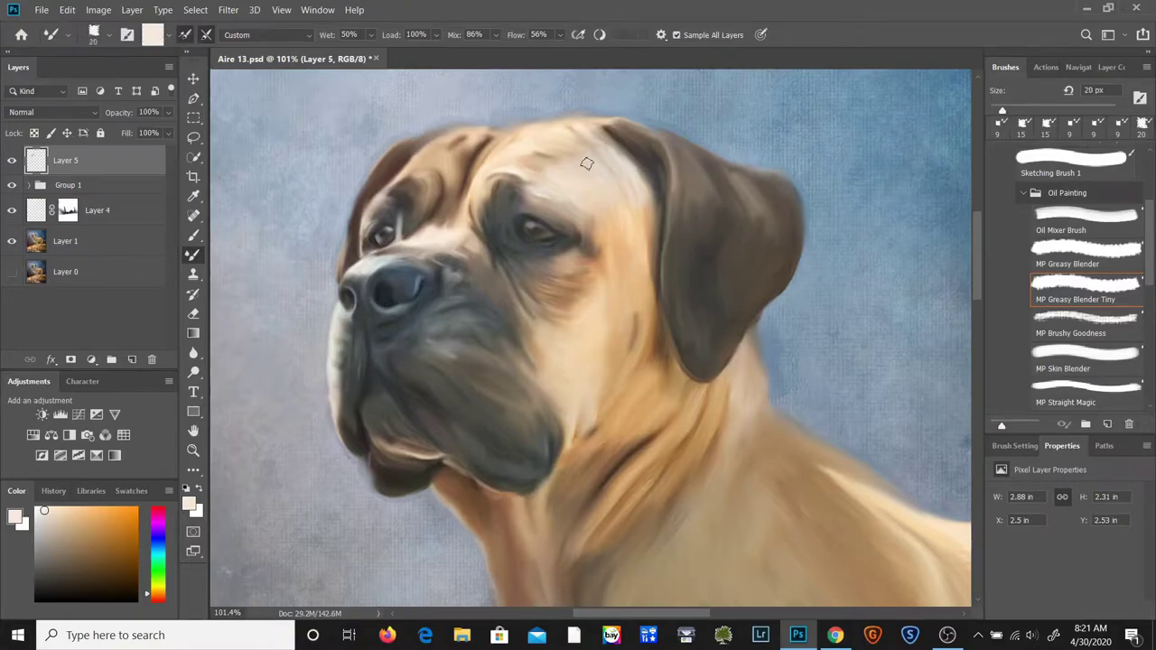
drag(615, 155, 573, 159)
mouse_move(451, 179)
mouse_down()
mouse_move(449, 145)
mouse_move(476, 95)
mouse_move(430, 161)
mouse_move(399, 174)
mouse_move(429, 146)
mouse_up()
Enlarge the brush to 25 px and paint light fur strokes on the lower neck and chest.
key(bracketleft)
key(bracketleft)
key(bracketleft)
key(bracketright)
key(bracketright)
key(bracketright)
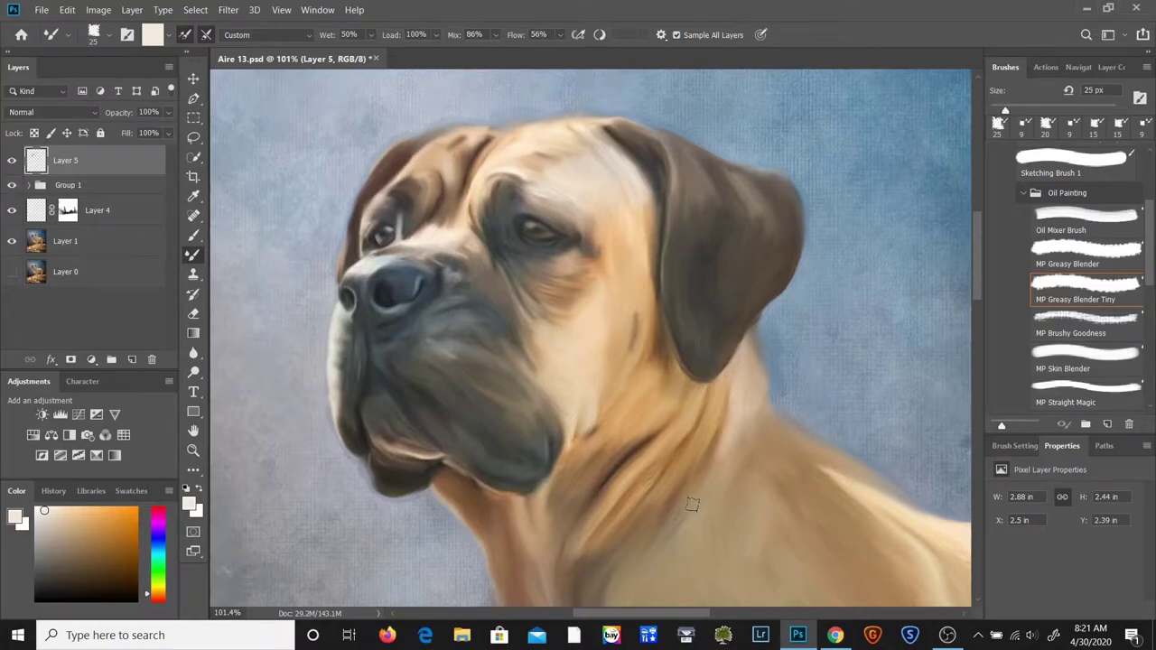
drag(587, 526, 603, 502)
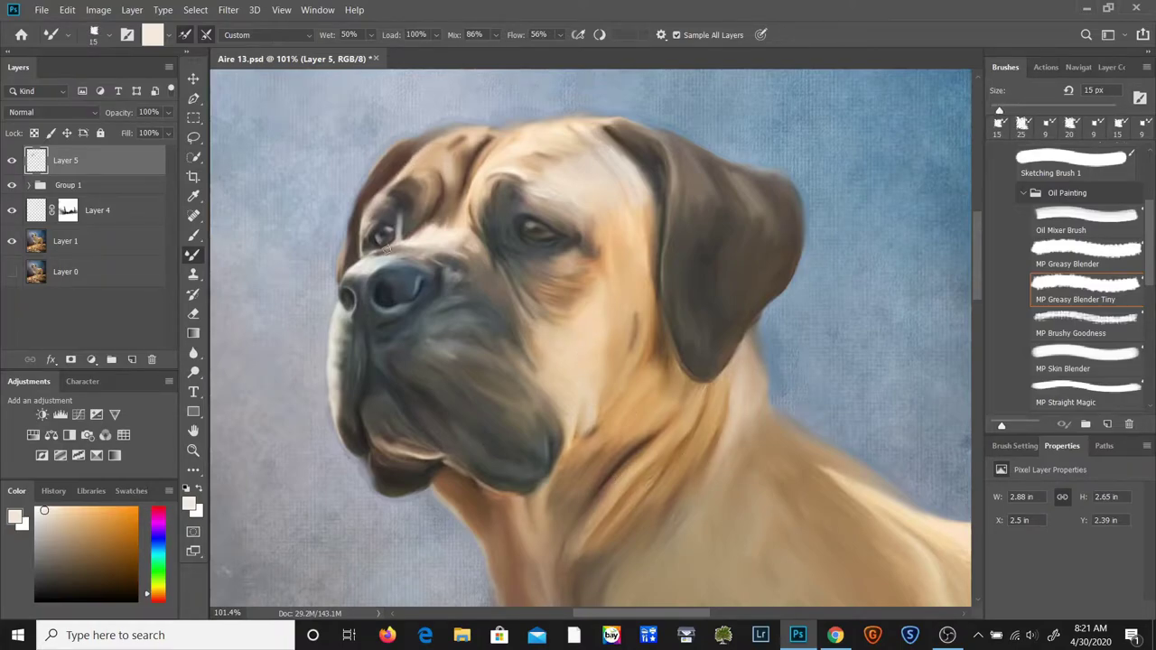
Paint fine cream highlights along the far ear's edge and over the near ear with a 9 px brush.
key(bracketleft)
key(bracketleft)
drag(388, 153, 362, 192)
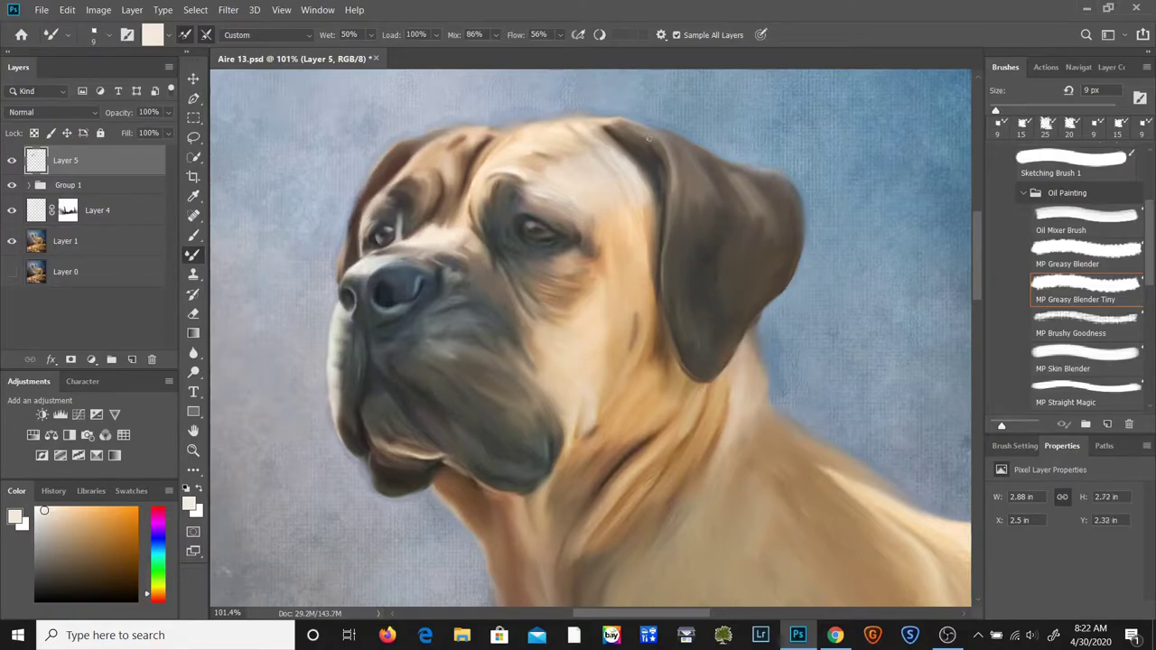
drag(668, 218, 667, 240)
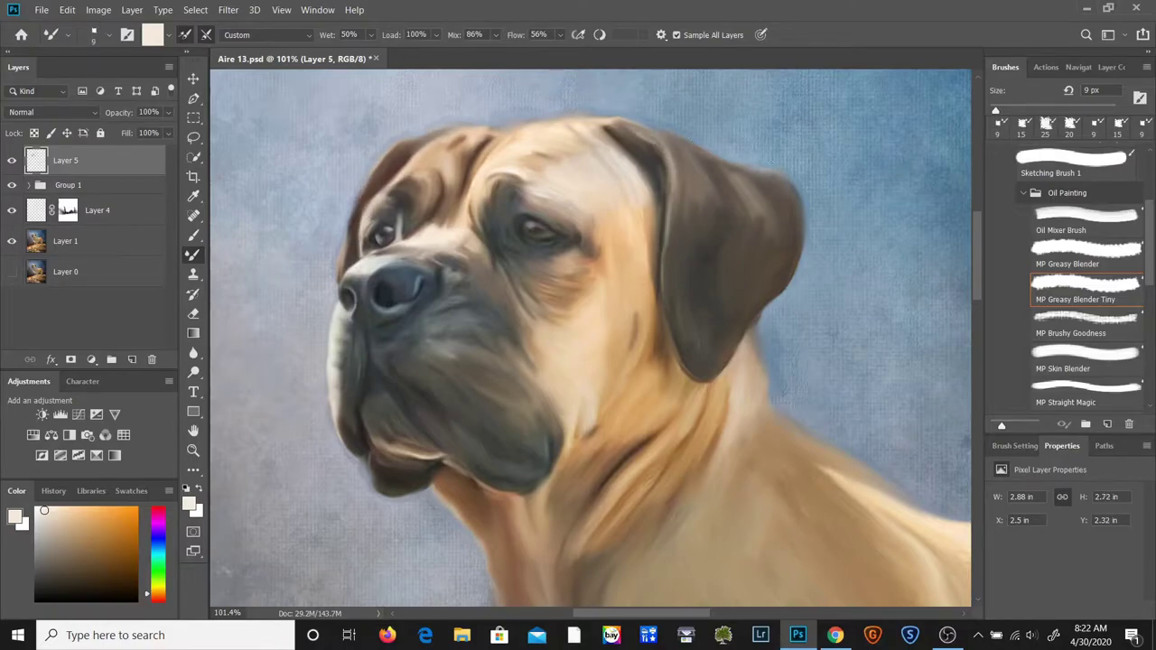
drag(693, 148, 710, 200)
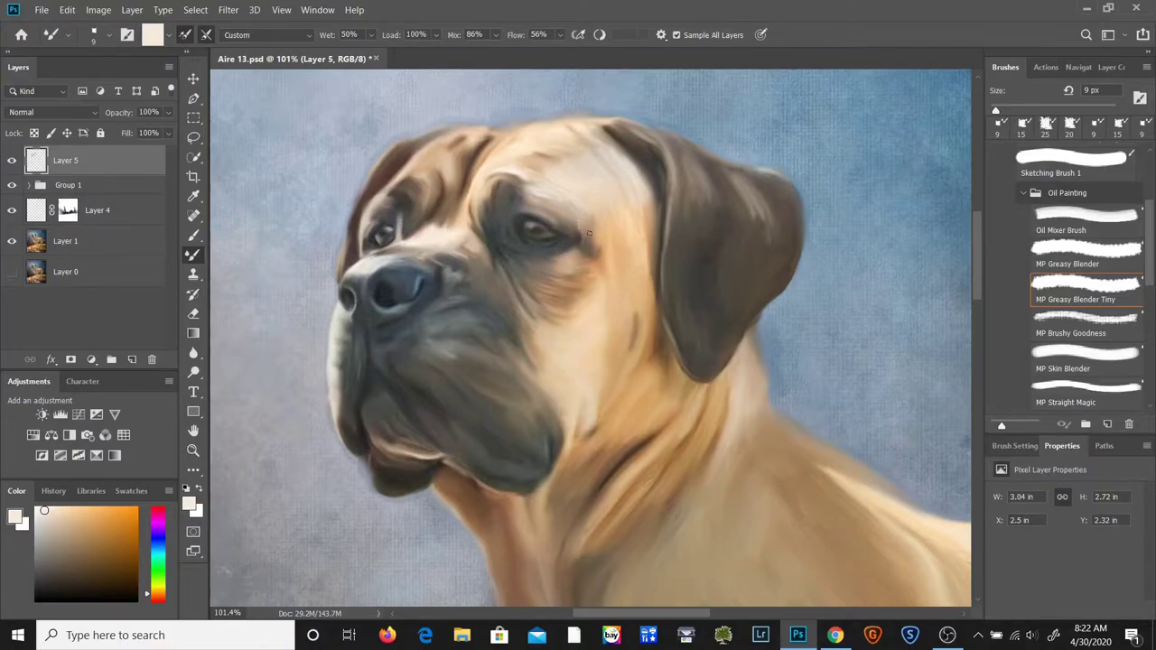
Sample the pale grey from the far eye and add small highlights to the face, varying the brush size.
alt+click(379, 237)
alt+click(378, 237)
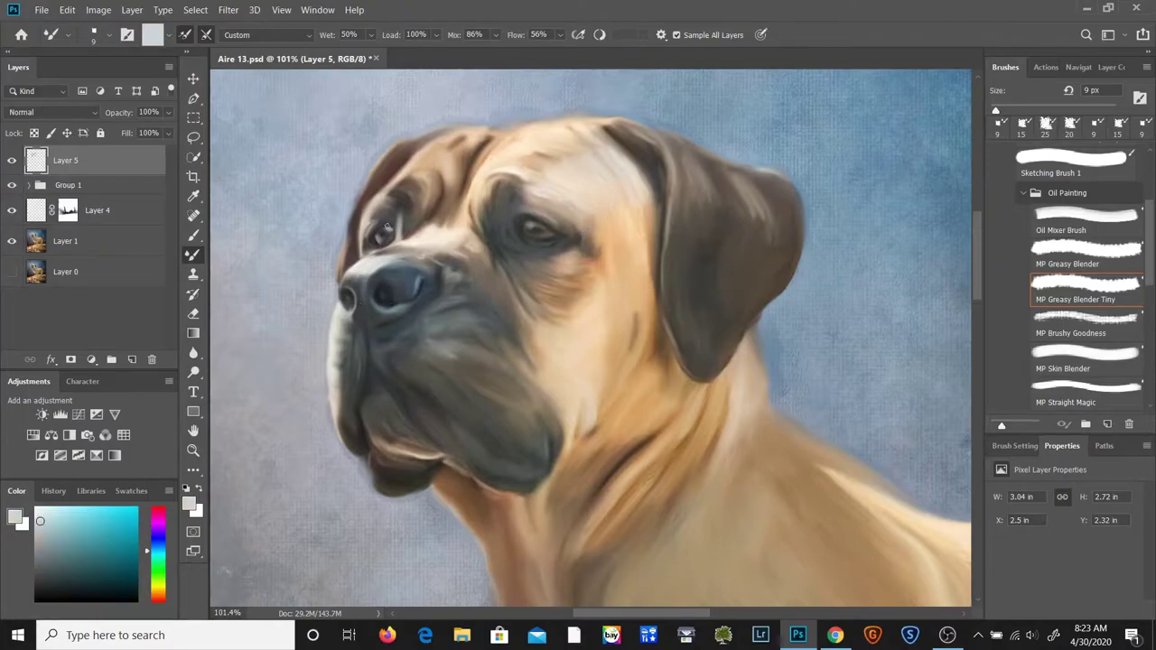
key(bracketleft)
key(bracketright)
key(bracketright)
key(bracketright)
key(bracketright)
key(bracketright)
key(bracketright)
key(bracketright)
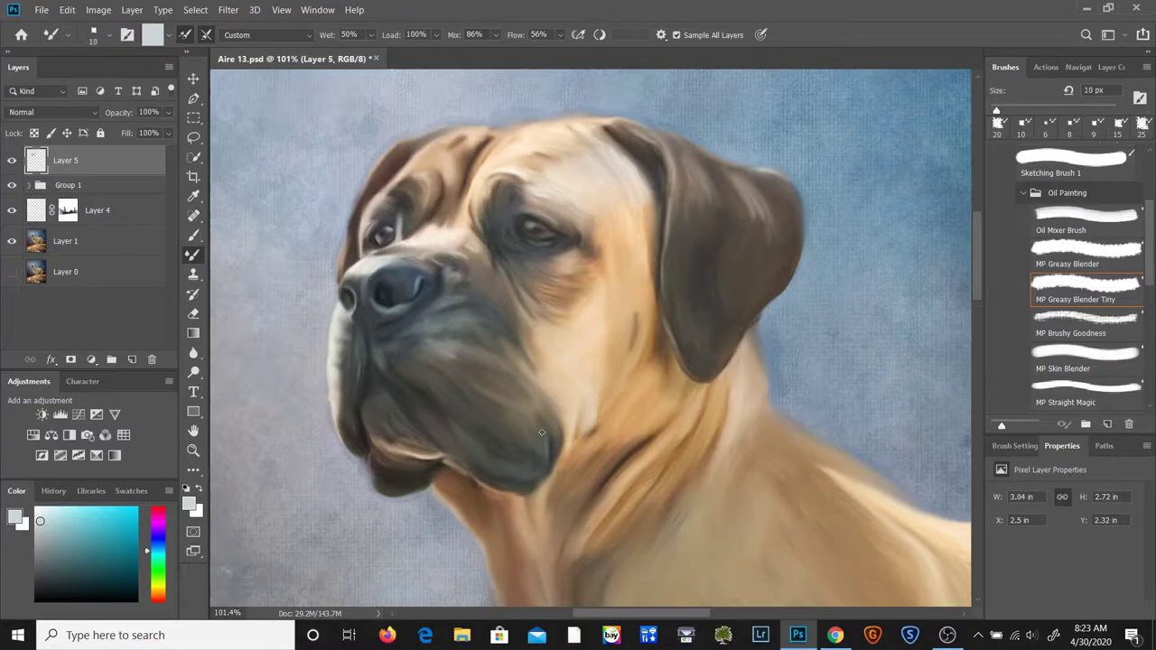
Sample a light cream and blend it along the back edge of the neck with the Mixer Brush at 15 px.
key(z)
right_click(448, 373)
click(451, 377)
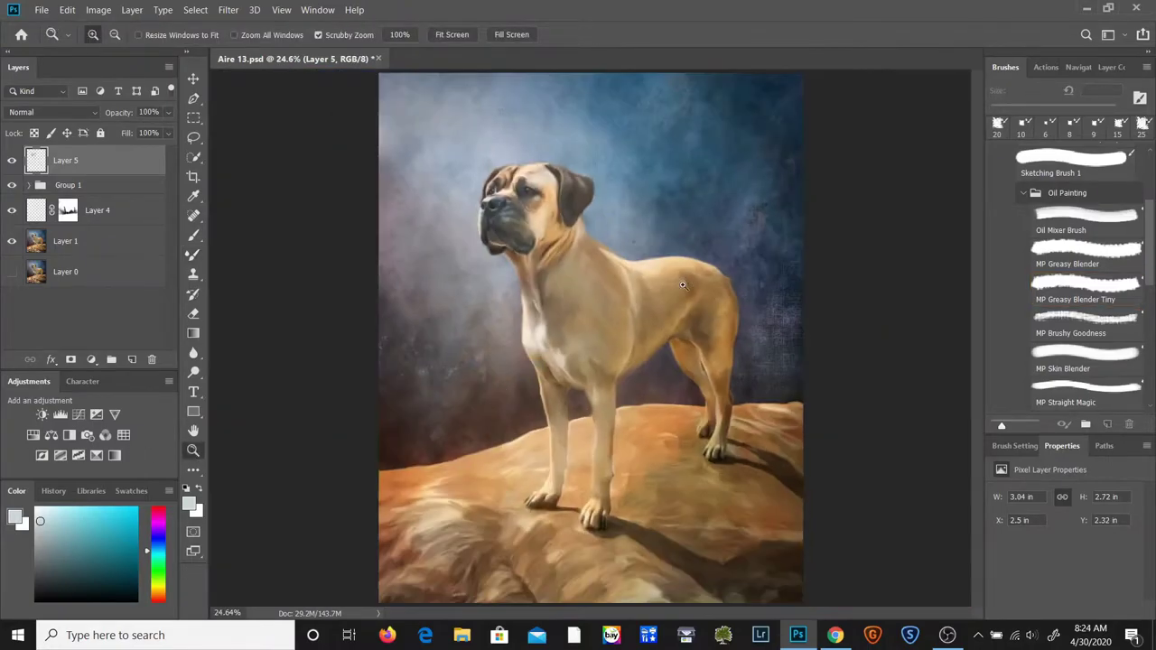
drag(592, 233, 663, 274)
click(194, 254)
alt+click(714, 386)
key(bracketleft)
drag(552, 219, 539, 164)
drag(570, 257, 631, 290)
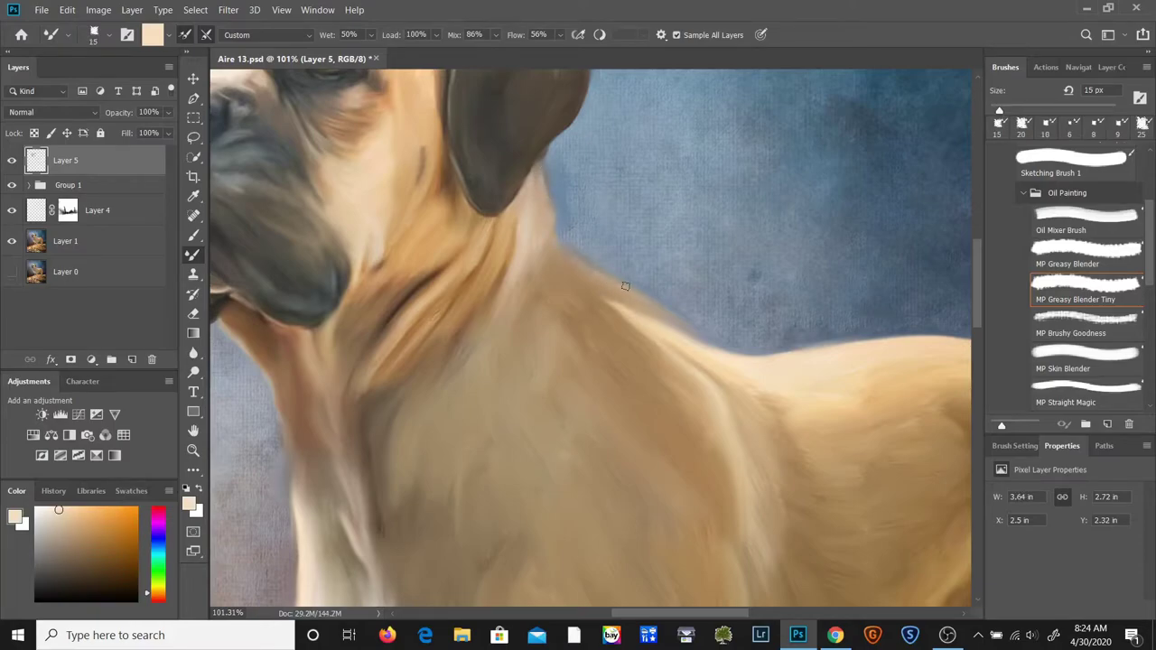
Extend the light fur strokes down the neck's back edge and over the shoulder.
drag(555, 232, 690, 334)
mouse_move(672, 614)
mouse_down()
mouse_move(734, 615)
mouse_move(596, 603)
mouse_up()
drag(645, 360, 671, 413)
drag(977, 275, 980, 397)
drag(640, 615, 676, 621)
drag(979, 405, 983, 321)
Compare the whole dog with and without the Layer 5 retouching.
click(193, 451)
drag(492, 367, 384, 366)
drag(521, 191, 593, 191)
click(12, 162)
click(12, 162)
click(12, 163)
click(12, 162)
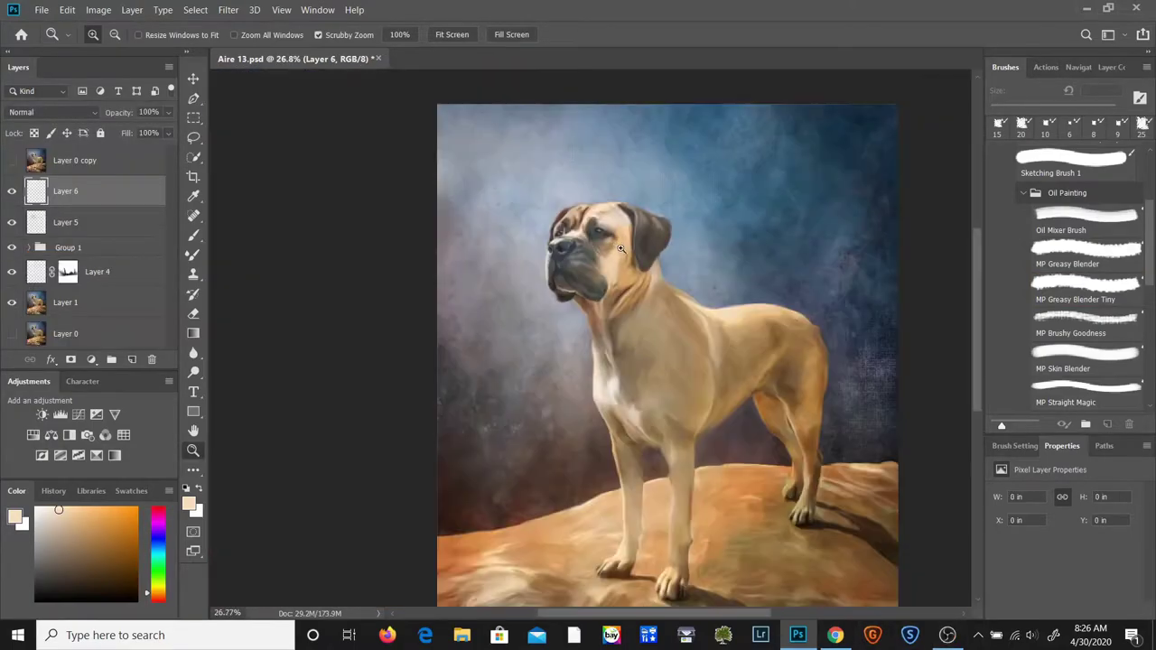
Sample the background colour and paint canvas texture around the top of the head on Layer 6 with MP Canvas Reveal.
key(ctrl+plus)
scroll(1084, 271, down, 3)
scroll(1084, 271, down, 10)
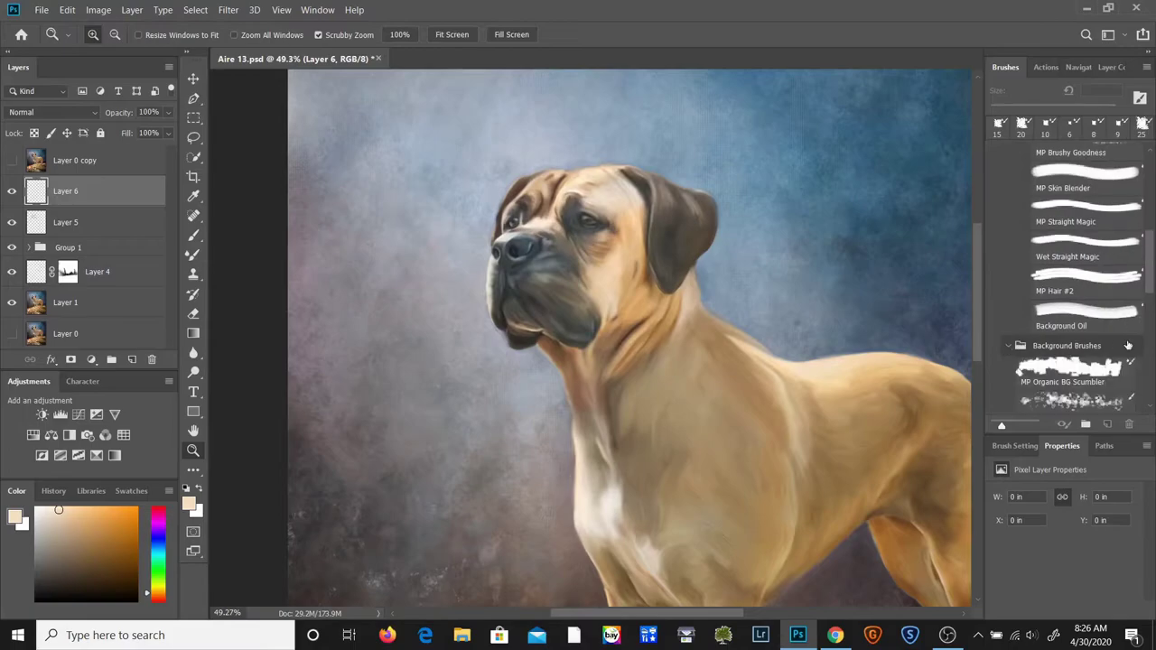
click(1075, 341)
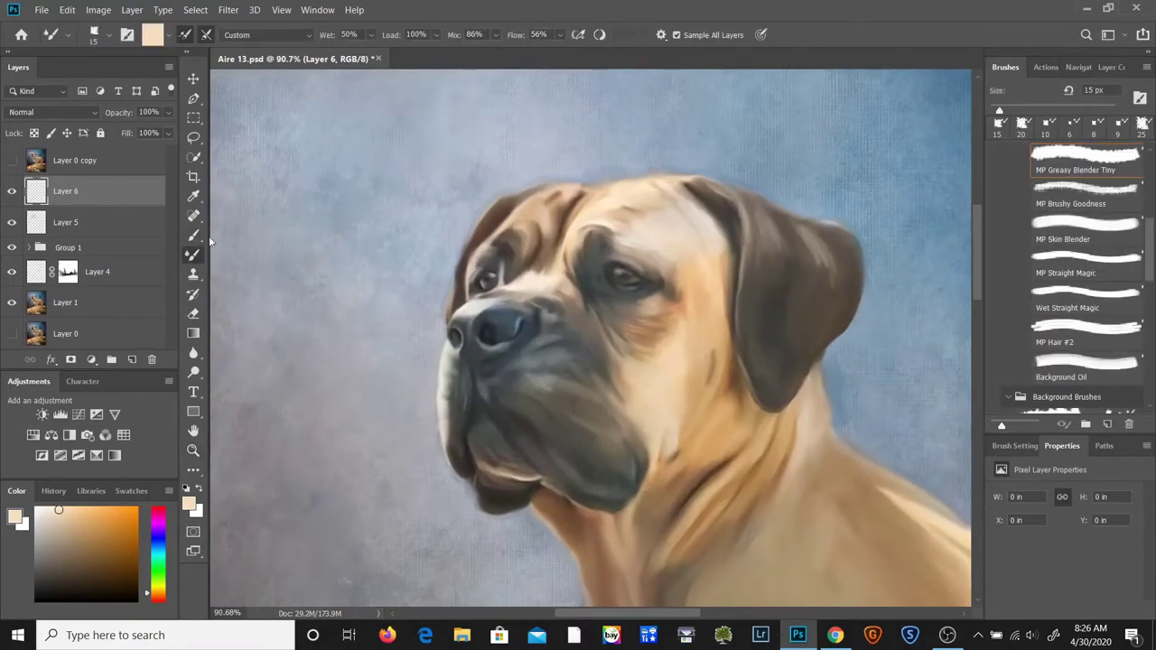
click(193, 236)
key(bracketleft)
key(bracketleft)
key(bracketleft)
alt+click(429, 251)
mouse_move(439, 234)
mouse_down()
mouse_move(526, 174)
mouse_move(543, 180)
mouse_move(636, 150)
mouse_move(637, 170)
mouse_move(547, 168)
mouse_move(436, 254)
mouse_move(441, 283)
mouse_move(412, 362)
mouse_move(430, 354)
mouse_move(456, 492)
mouse_move(450, 472)
mouse_move(536, 530)
mouse_move(428, 454)
mouse_move(817, 393)
mouse_move(839, 359)
mouse_move(869, 432)
mouse_move(858, 316)
mouse_move(819, 199)
mouse_move(638, 160)
mouse_move(833, 220)
mouse_up()
Sample the nearby blue and paint canvas texture over the background behind the neck and back.
drag(979, 276, 982, 374)
drag(630, 614, 754, 615)
drag(979, 345, 980, 313)
alt+click(594, 129)
mouse_move(560, 130)
mouse_down()
mouse_move(618, 150)
mouse_move(775, 323)
mouse_up()
Erase the stray canvas texture from the chin with a 50 px eraser at 45% flow.
scroll(979, 225, up, 12)
scroll(979, 224, left, 3)
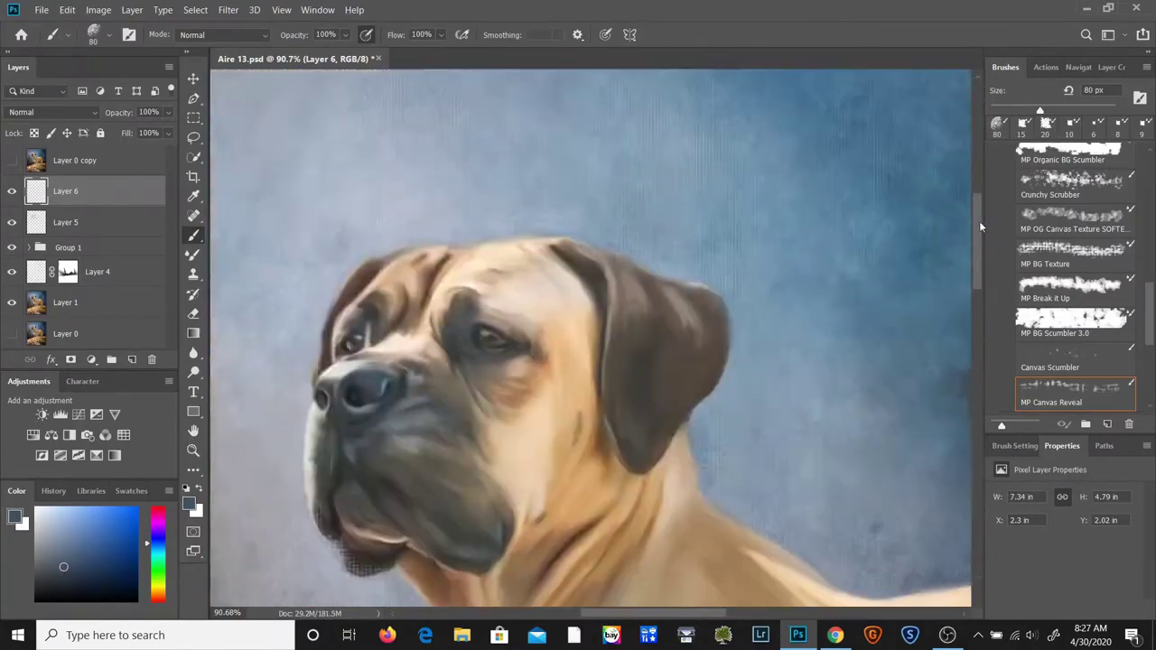
key(e)
key(bracketleft)
key(bracketleft)
key(bracketleft)
key(bracketleft)
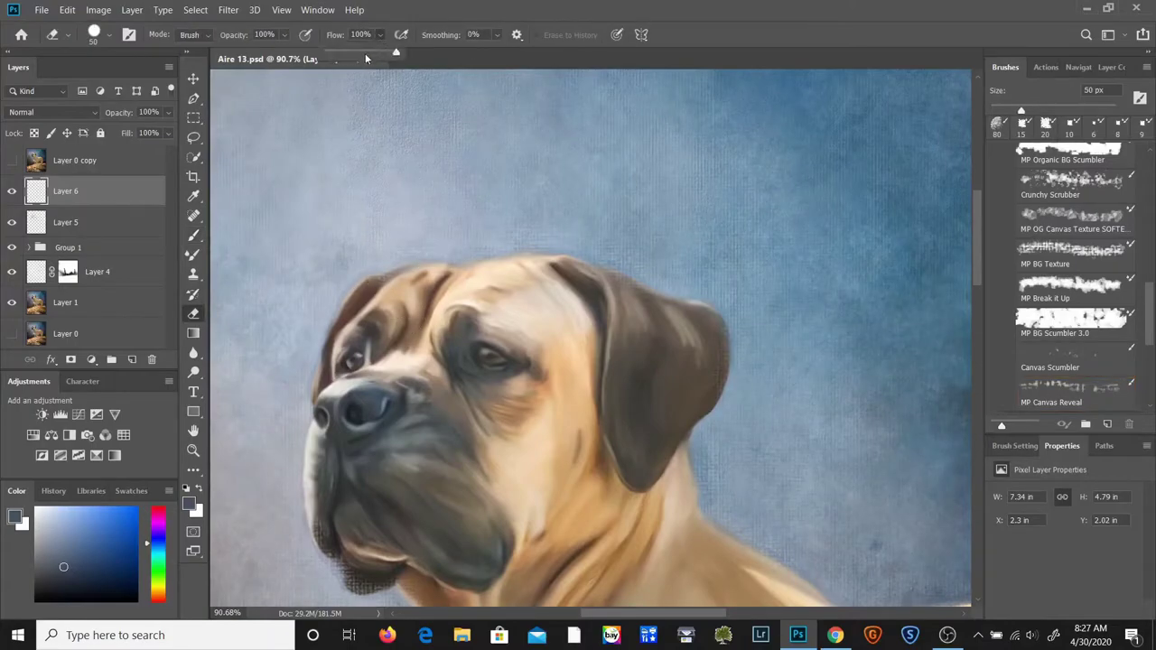
click(364, 52)
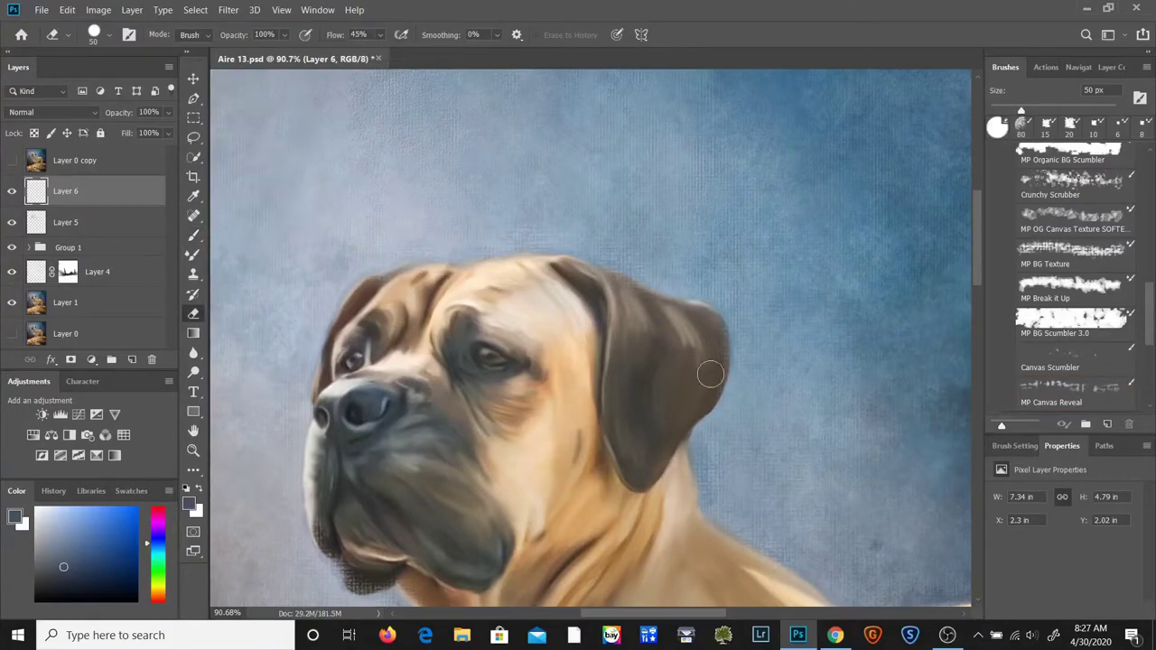
mouse_move(339, 552)
mouse_down()
mouse_move(368, 588)
mouse_move(418, 576)
mouse_up()
drag(976, 268, 976, 297)
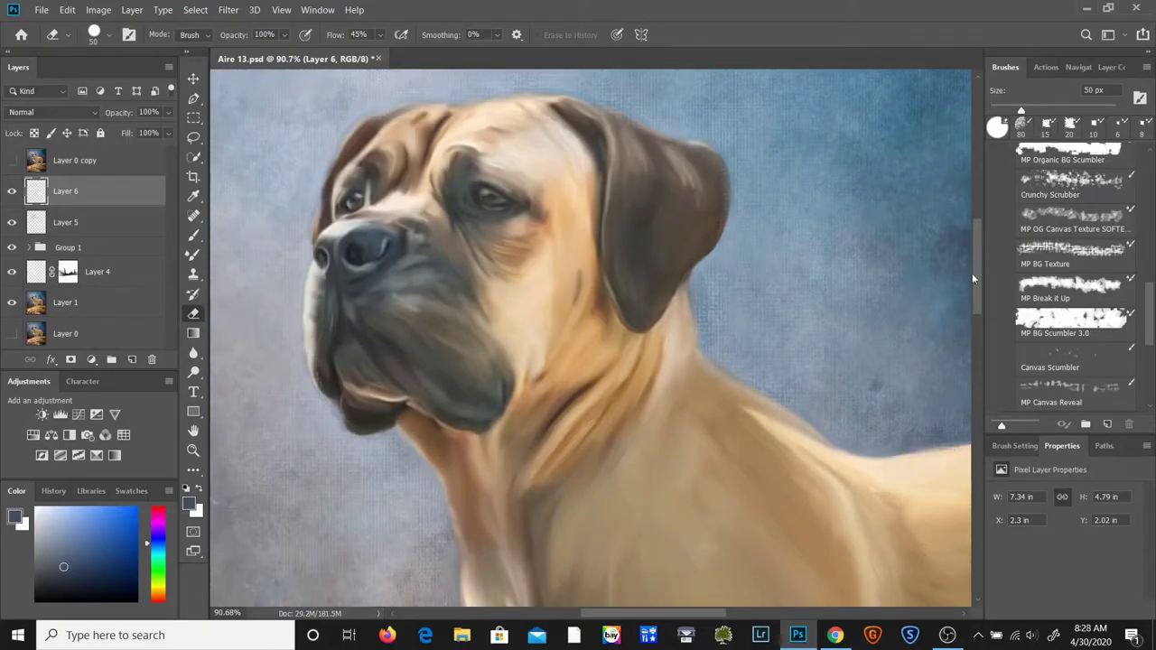
Sample the surrounding background tones and paint canvas texture along the far ear's edge with MP Canvas Reveal at 70 px.
key(b)
alt+click(278, 305)
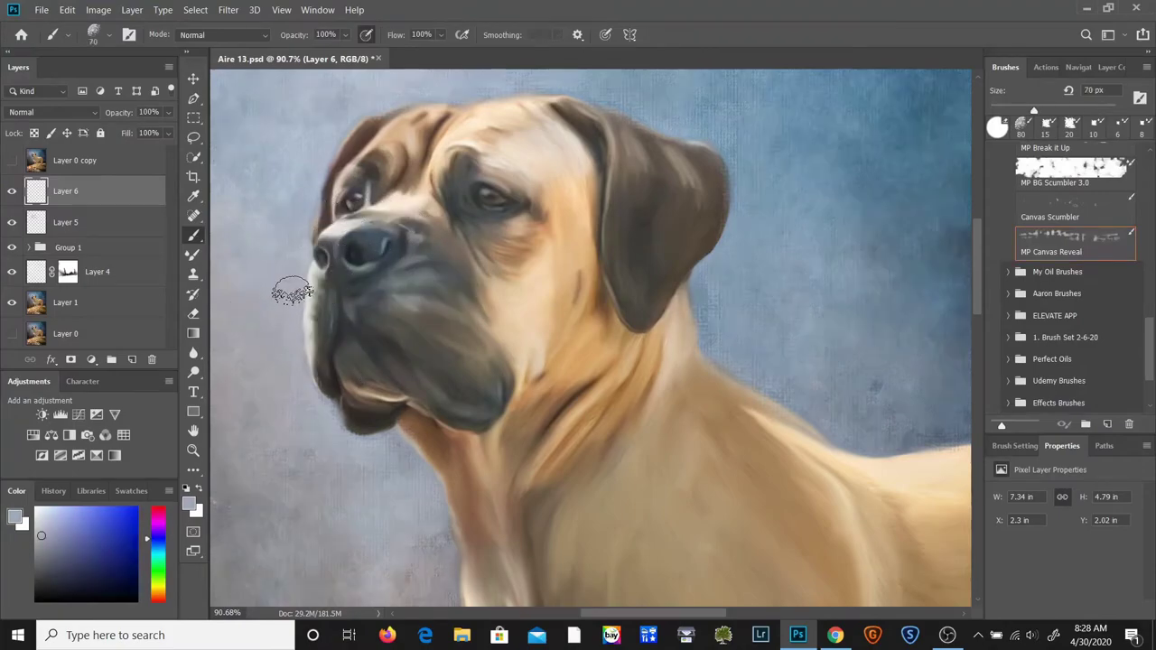
alt+click(359, 105)
drag(376, 110, 307, 236)
alt+click(755, 373)
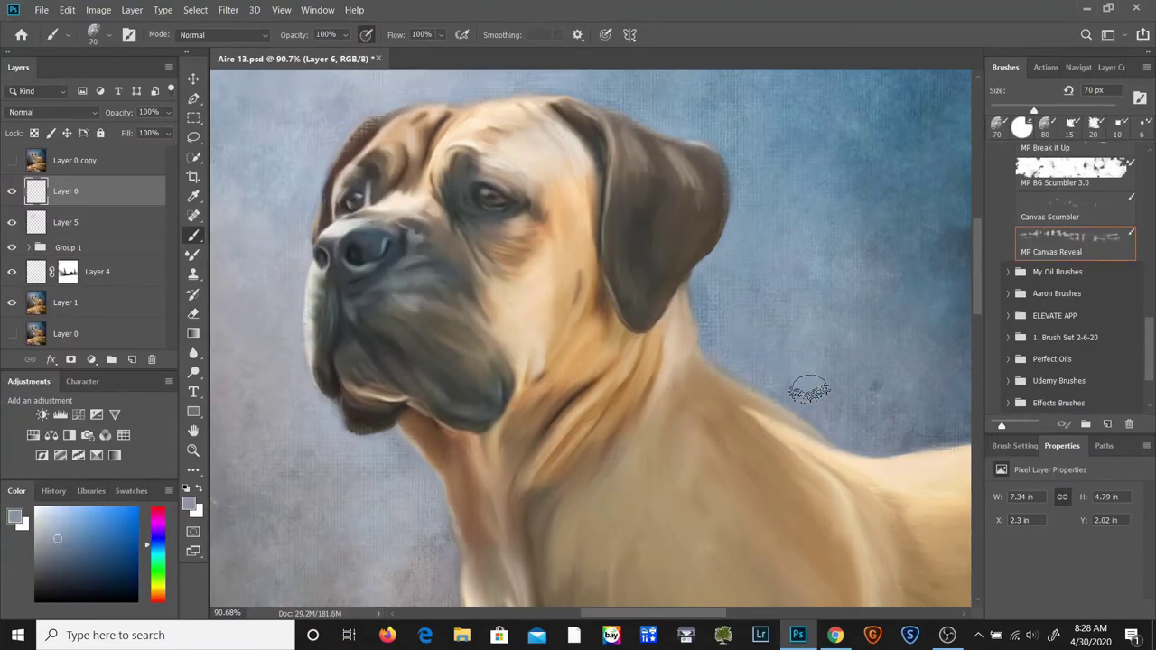
Sample the dark background tones and paint canvas texture beneath the belly and between the legs.
drag(688, 613, 737, 614)
drag(978, 305, 980, 338)
scroll(980, 339, down, 5)
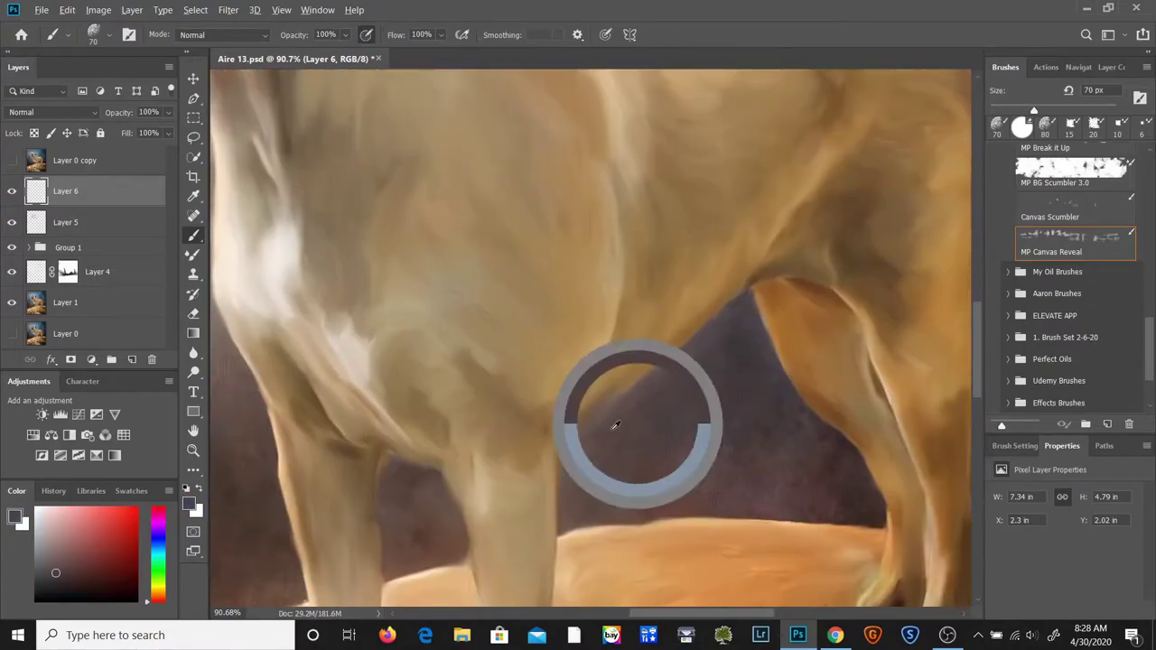
alt+click(632, 425)
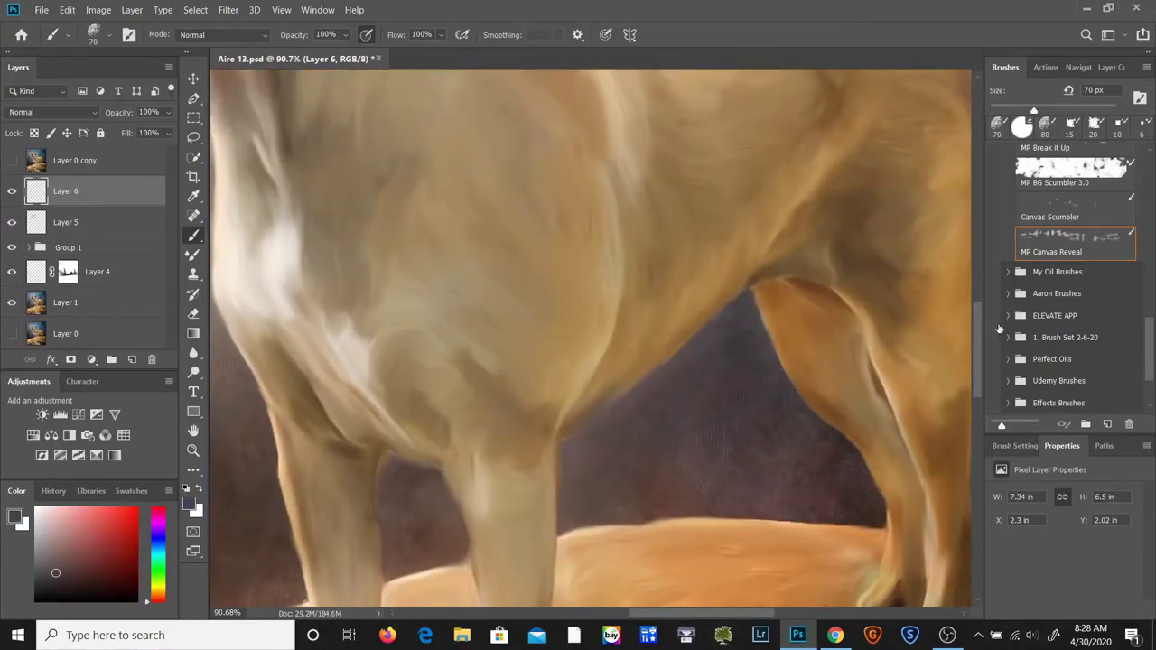
drag(979, 339, 979, 375)
alt+click(571, 270)
drag(571, 270, 592, 235)
alt+click(417, 314)
mouse_move(392, 290)
mouse_down()
mouse_move(391, 341)
mouse_move(400, 313)
mouse_up()
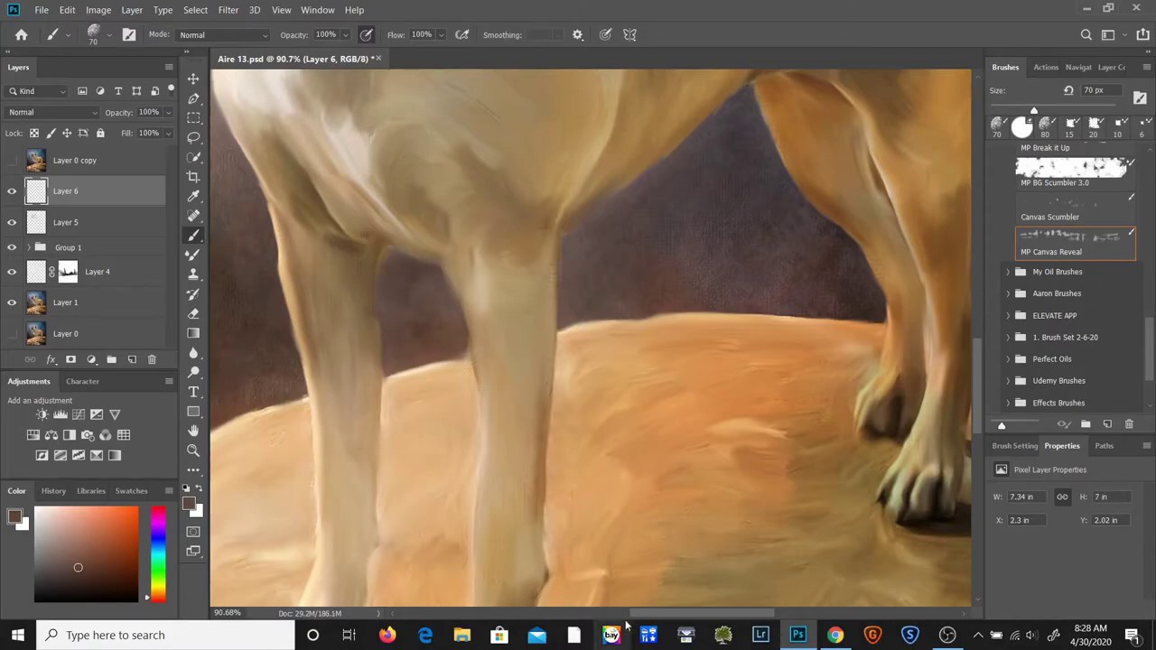
Sample the brown and grey background tones and paint canvas texture along the front of the chest.
drag(647, 613, 586, 613)
alt+click(583, 334)
scroll(587, 352, up, 5)
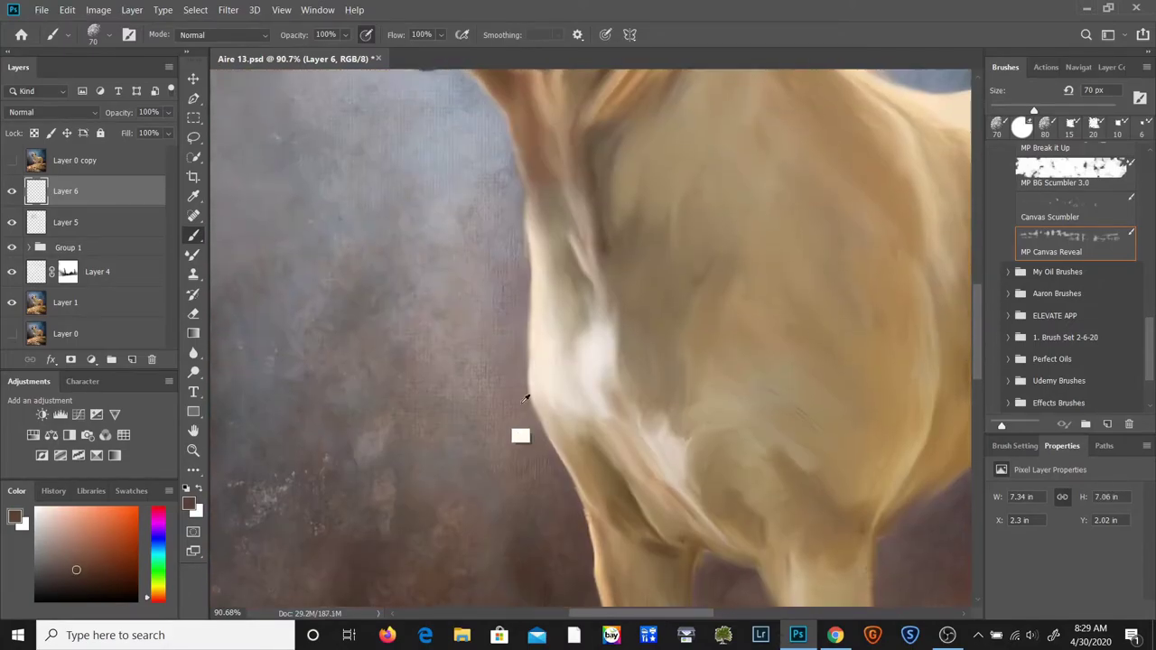
scroll(975, 262, up, 5)
alt+click(486, 344)
alt+click(387, 297)
drag(977, 271, 977, 242)
Add a layer mask to Layer 6.
click(71, 360)
click(193, 450)
right_click(620, 358)
click(626, 364)
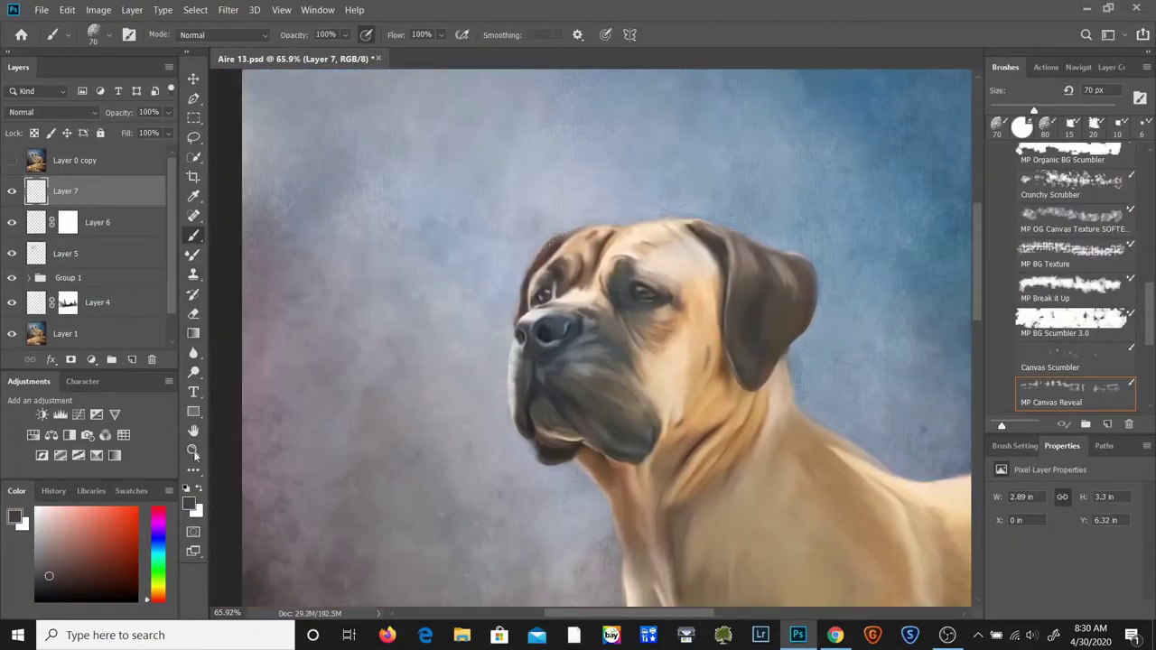
Add a new layer above Layer 5 and hide Layers 6 and 7.
click(194, 450)
drag(545, 427, 632, 427)
click(97, 257)
click(12, 254)
click(11, 254)
click(132, 359)
drag(12, 222, 12, 192)
Blend the outer edges of the muzzle, chin and far ear with the MP Greasy Blender Tiny brush.
drag(1151, 310, 1151, 221)
click(1083, 327)
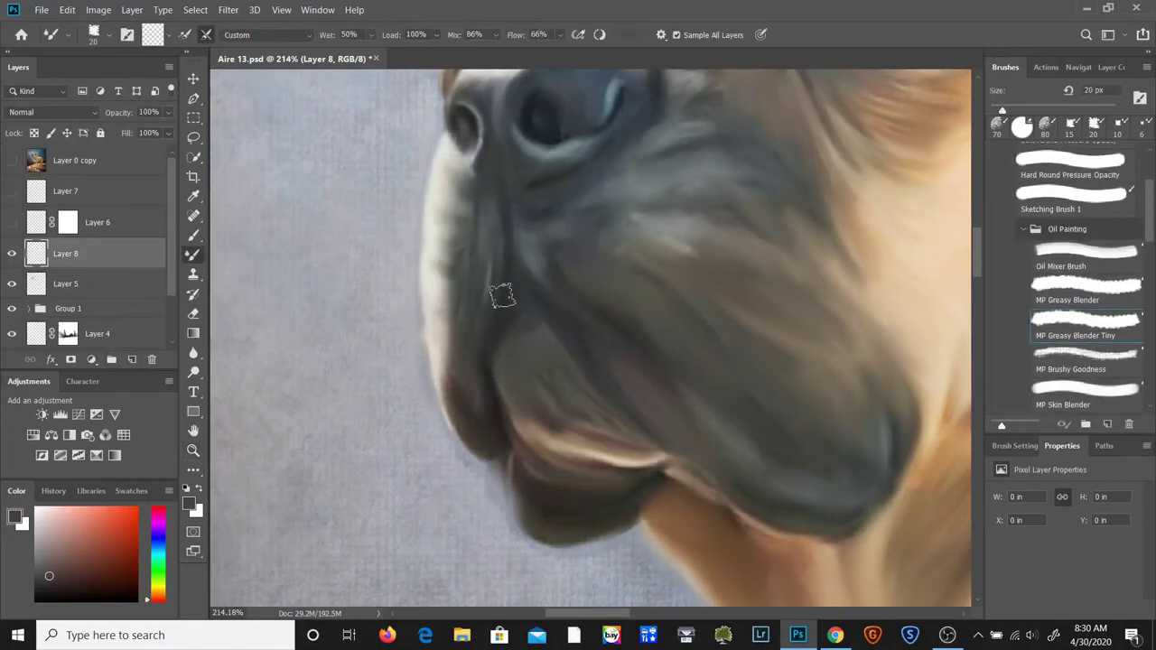
mouse_move(419, 166)
mouse_down()
mouse_move(405, 225)
mouse_move(418, 287)
mouse_move(408, 323)
mouse_move(450, 457)
mouse_move(553, 553)
mouse_move(618, 545)
mouse_up()
drag(977, 266, 977, 223)
mouse_move(459, 325)
mouse_down()
mouse_move(517, 166)
mouse_move(583, 119)
mouse_move(694, 89)
mouse_up()
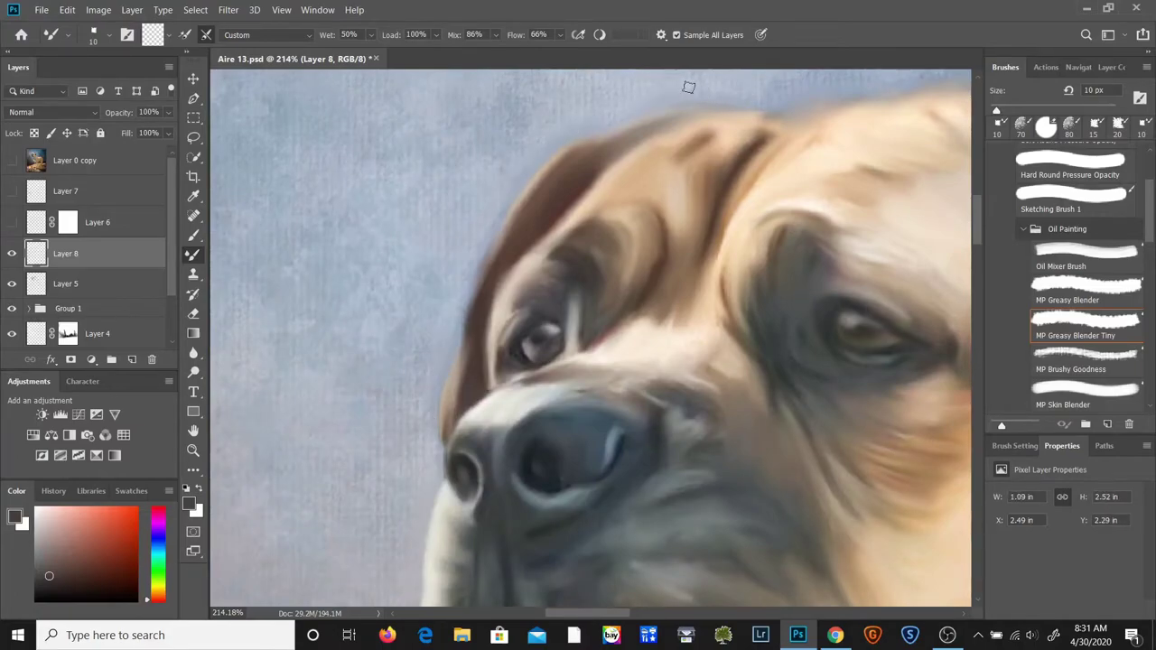
Blend the outline of the near ear and the back of the neck into the background at 10 px.
drag(584, 614, 634, 614)
drag(977, 219, 977, 252)
drag(634, 614, 675, 614)
drag(977, 252, 977, 263)
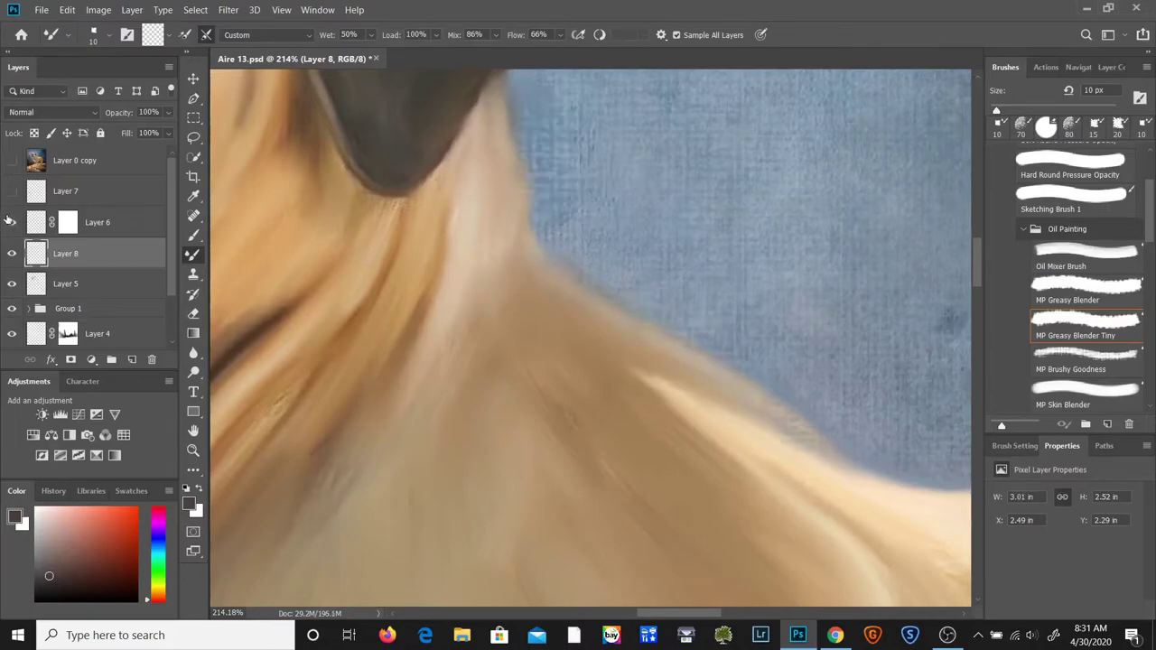
Turn Layers 6 and 7 back on and examine the blended edges and the background in front of the dog.
drag(686, 612, 582, 611)
drag(981, 270, 990, 226)
key(z)
drag(711, 319, 668, 287)
drag(732, 303, 552, 177)
click(12, 191)
drag(338, 506, 175, 347)
drag(628, 471, 682, 473)
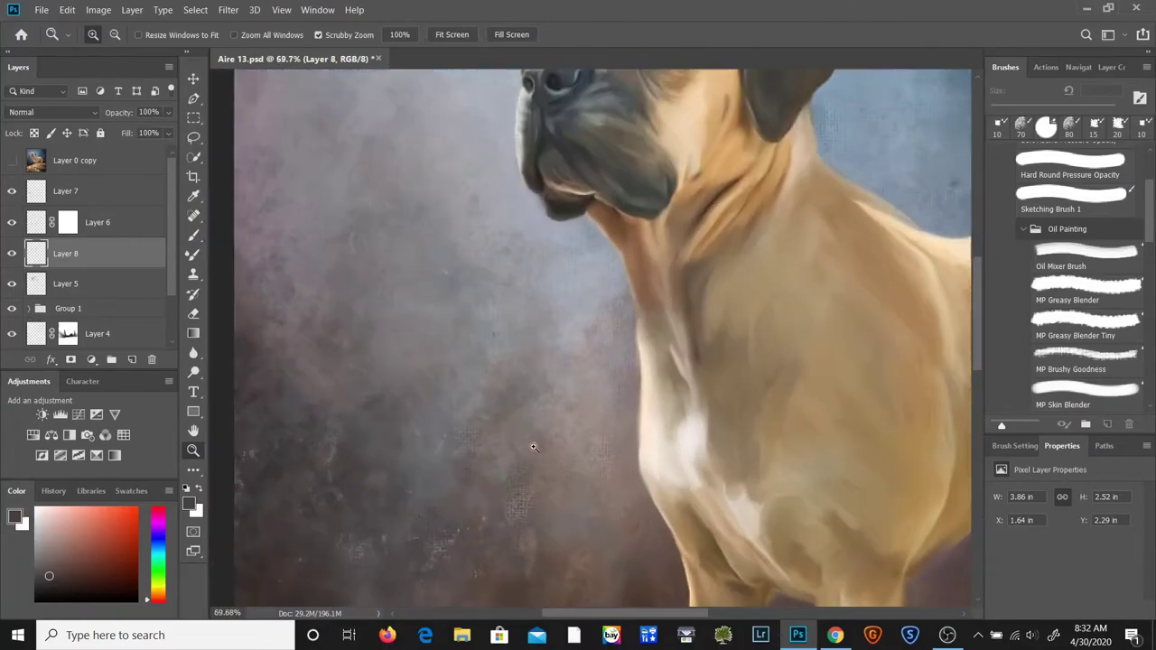
Hide Layers 6 and 7 and blend the speckled background in front of the chest with MP Greasy Blender at 80 px.
drag(578, 469, 672, 342)
key(b)
drag(12, 192, 12, 222)
key([)
key([)
key([)
drag(367, 369, 339, 338)
drag(439, 424, 536, 405)
drag(420, 512, 418, 320)
drag(345, 560, 357, 543)
drag(481, 511, 438, 478)
drag(510, 433, 569, 407)
Show Layers 6 and 7 again over the blended background.
click(11, 220)
click(10, 192)
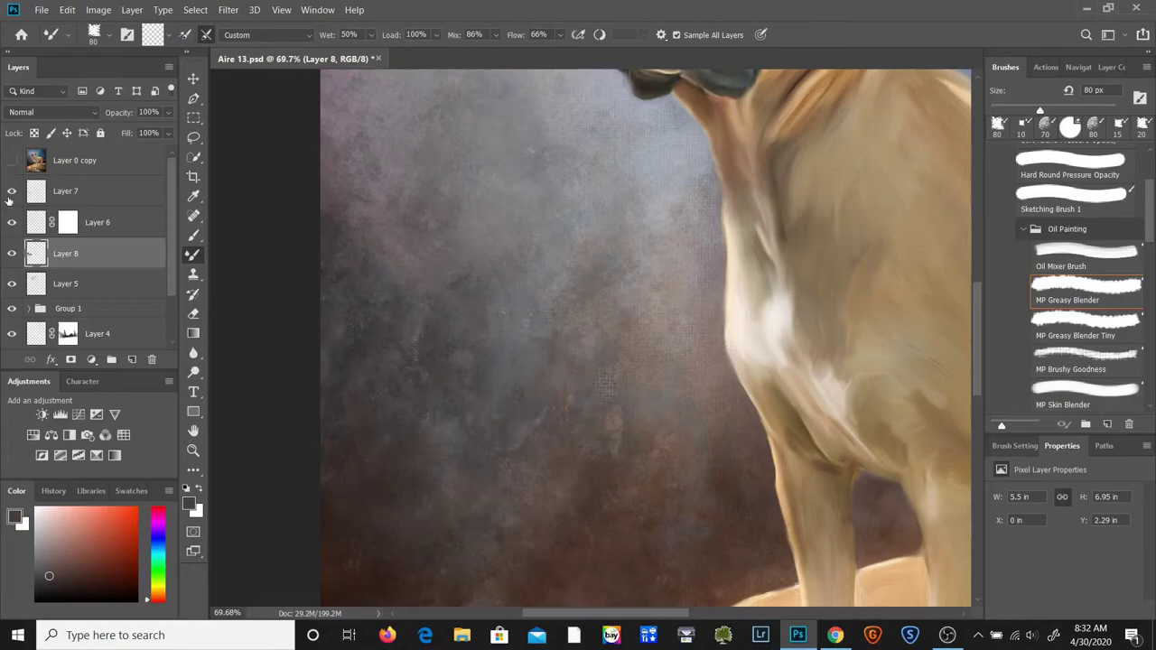
key(b)
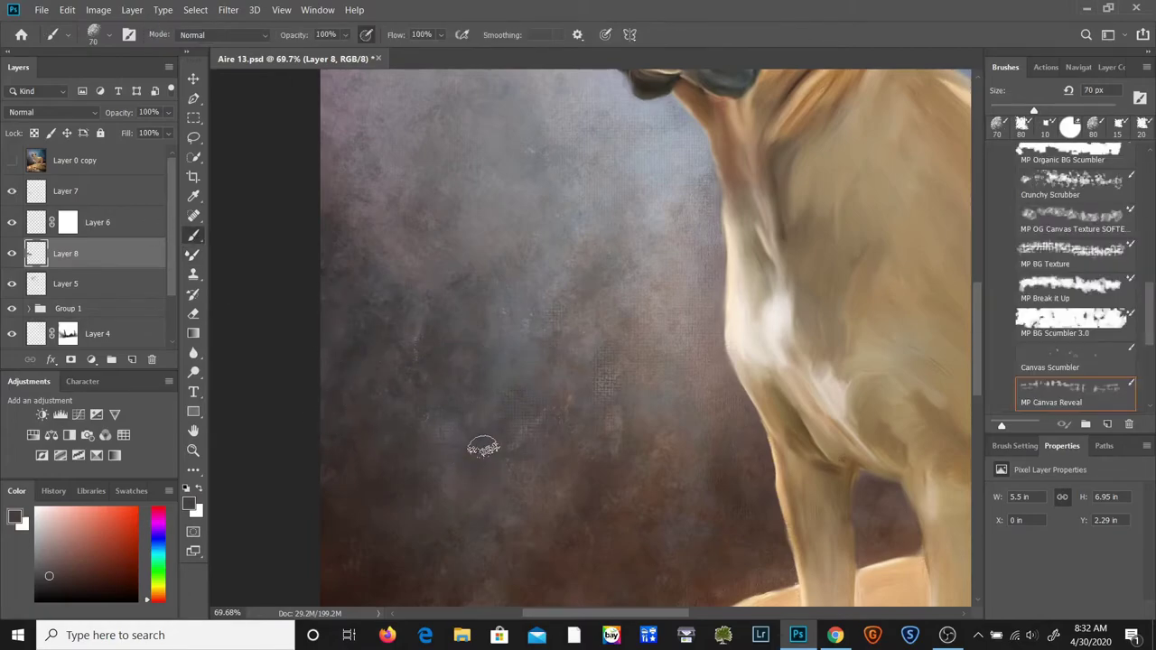
key(z)
drag(582, 390, 348, 323)
drag(753, 360, 802, 359)
right_click(702, 352)
click(715, 360)
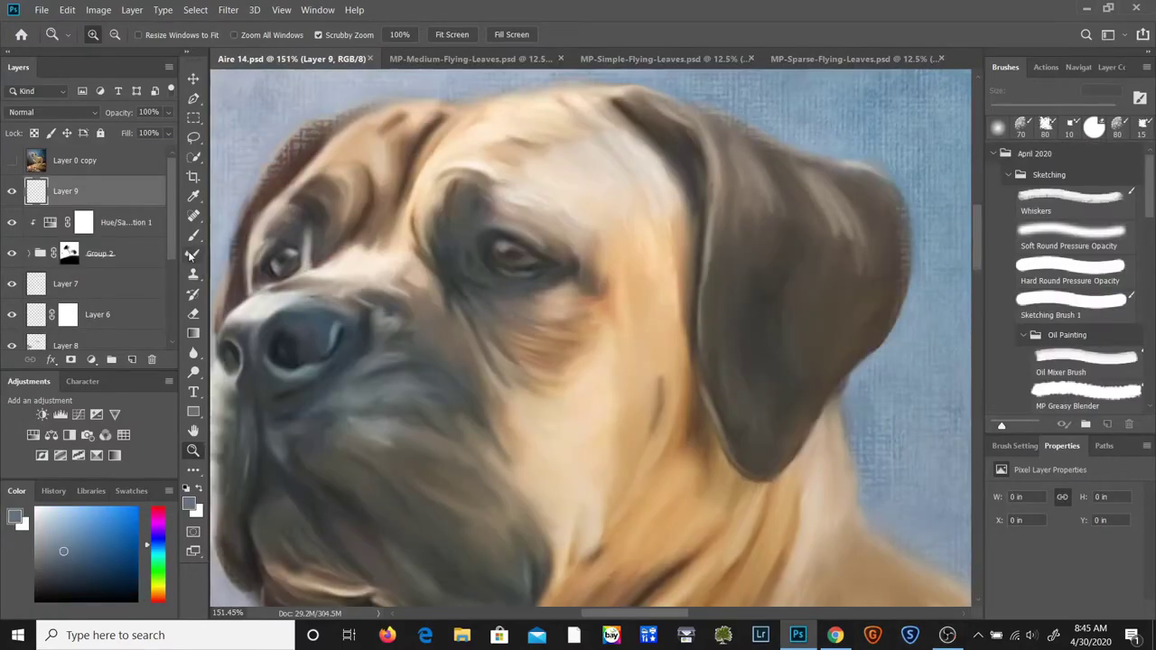
Paint dark strokes around the near eye on Layer 9 with MP Greasy Blender at 10 px, using a tone sampled beside the eye.
click(193, 254)
alt+click(445, 267)
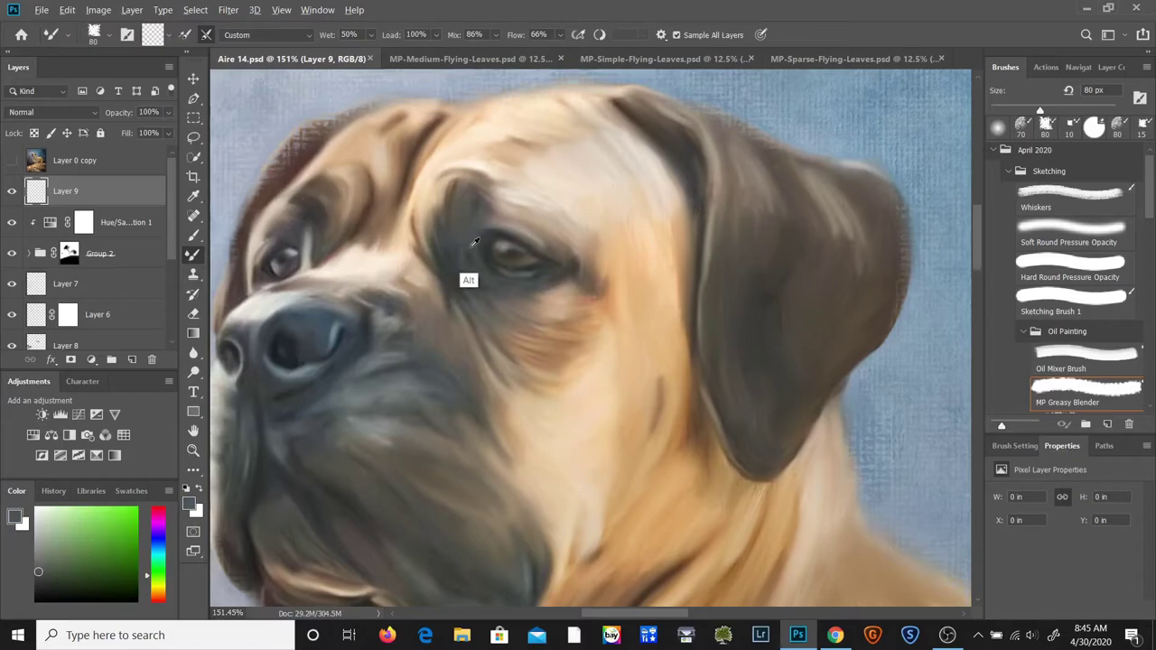
key(bracketleft)
key(bracketleft)
key(bracketleft)
key(bracketleft)
key(bracketleft)
key(bracketleft)
key(bracketleft)
alt+click(436, 248)
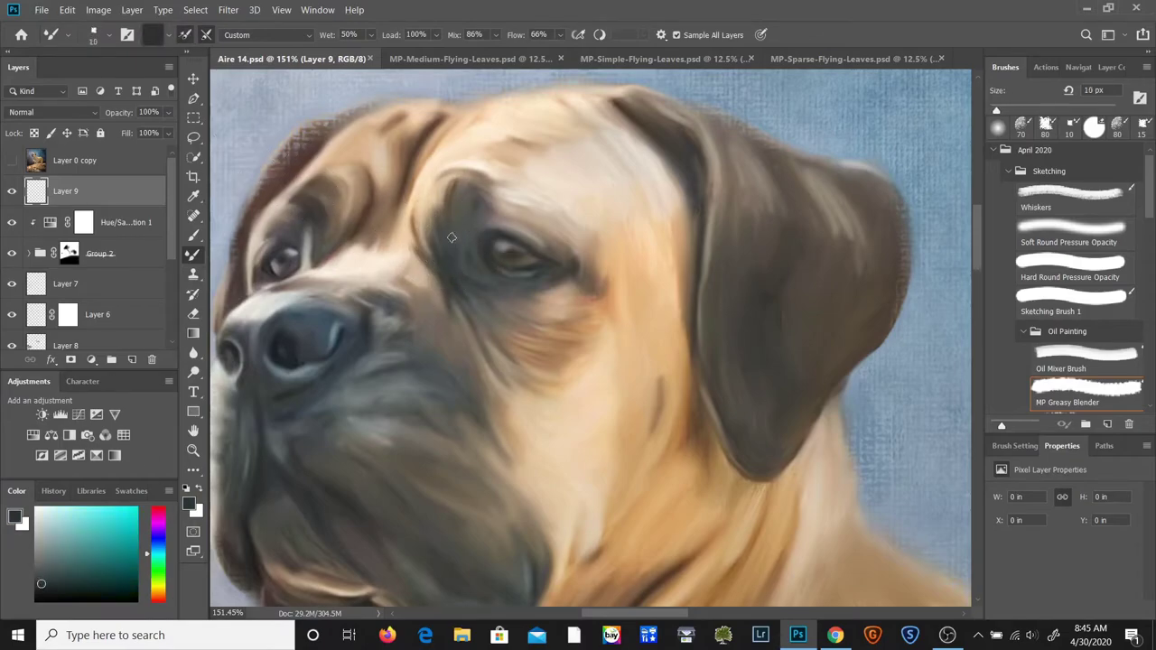
drag(461, 244, 469, 243)
drag(490, 283, 492, 287)
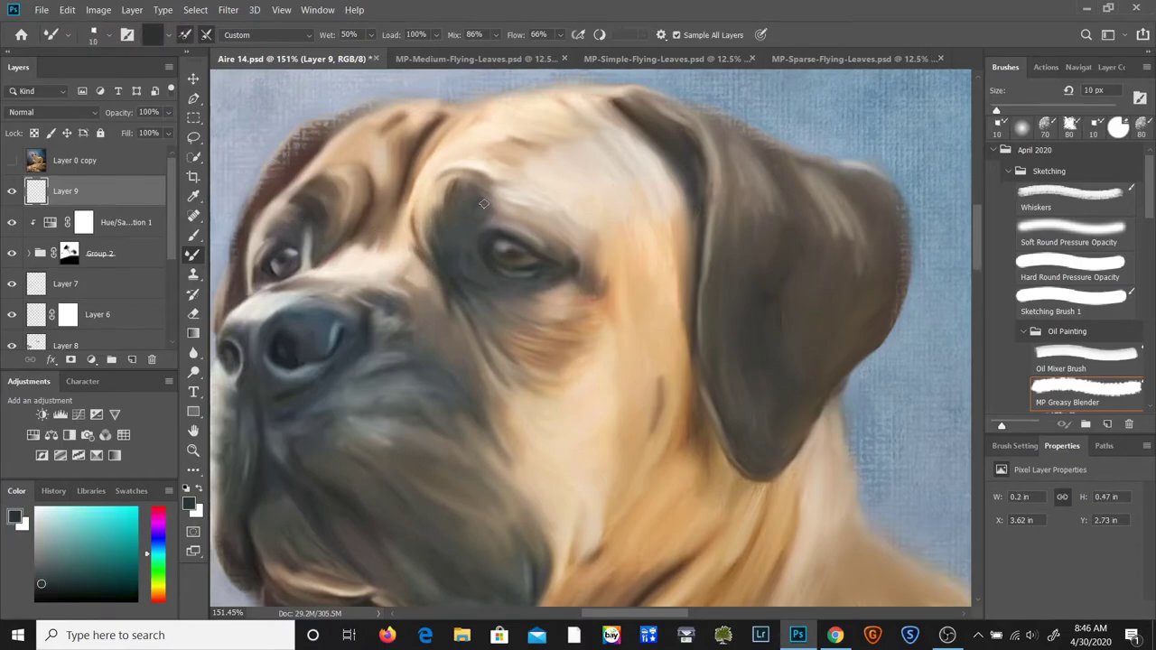
Sample black from the near eye and deepen the shadows around the eye and nose at 8 px.
alt+click(455, 213)
alt+click(494, 233)
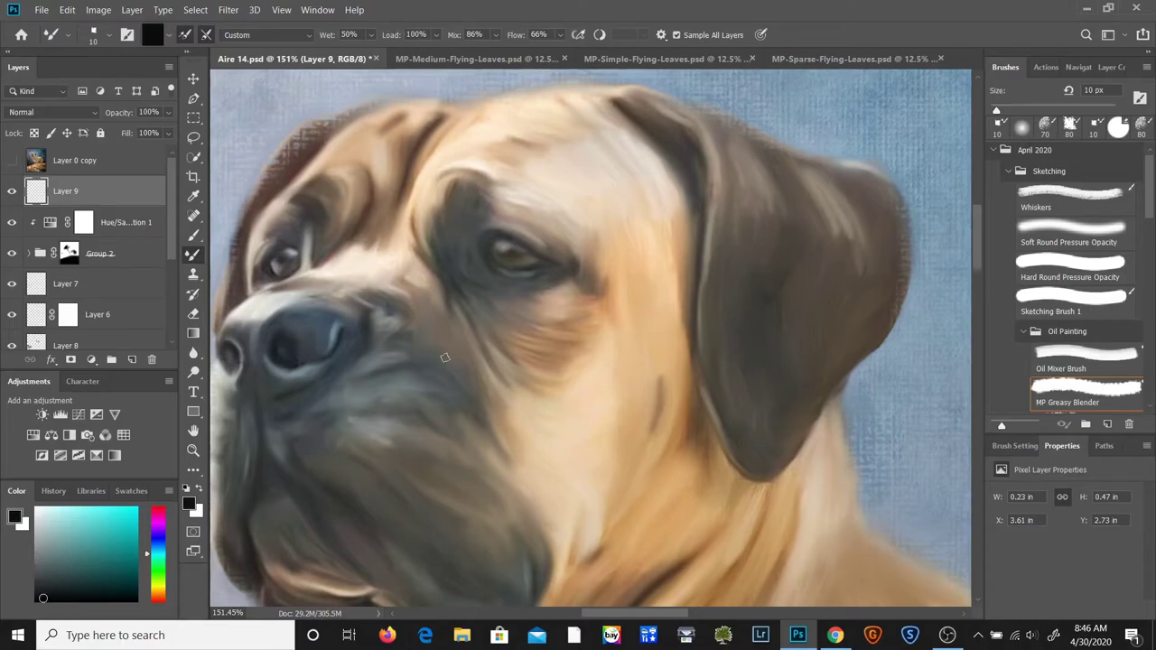
key(bracketleft)
key(bracketleft)
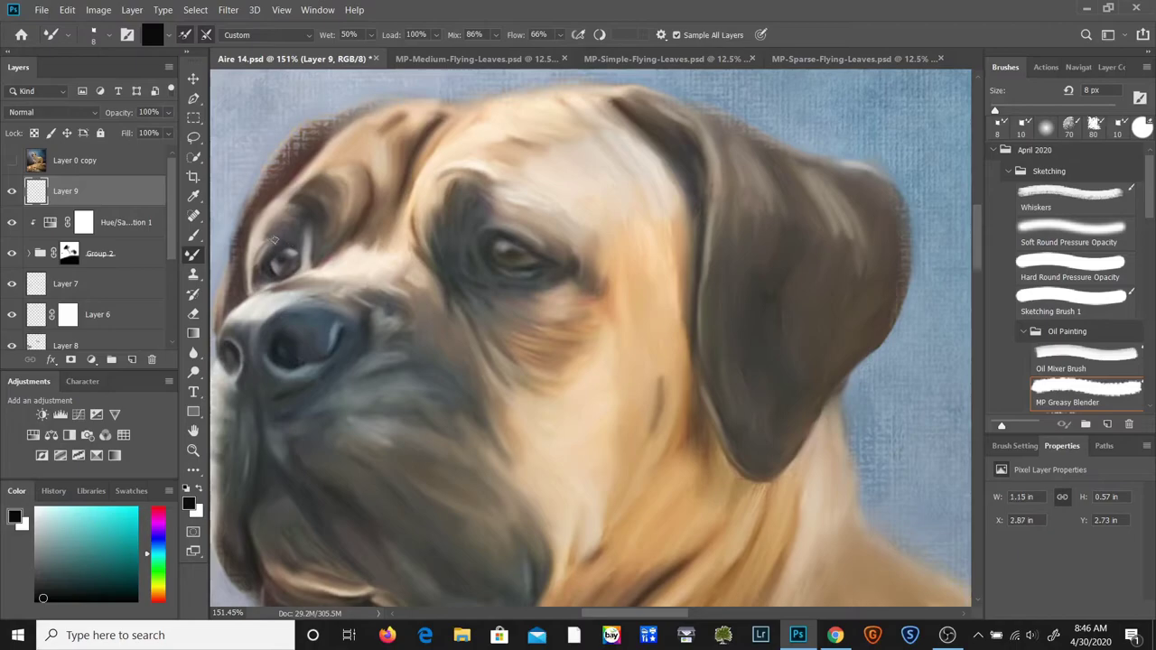
Darken the fine lines around the far eye, along the near ear and in the neck folds with black at 4 px.
key(bracketleft)
key(bracketleft)
key(bracketleft)
key(bracketleft)
drag(274, 237, 288, 228)
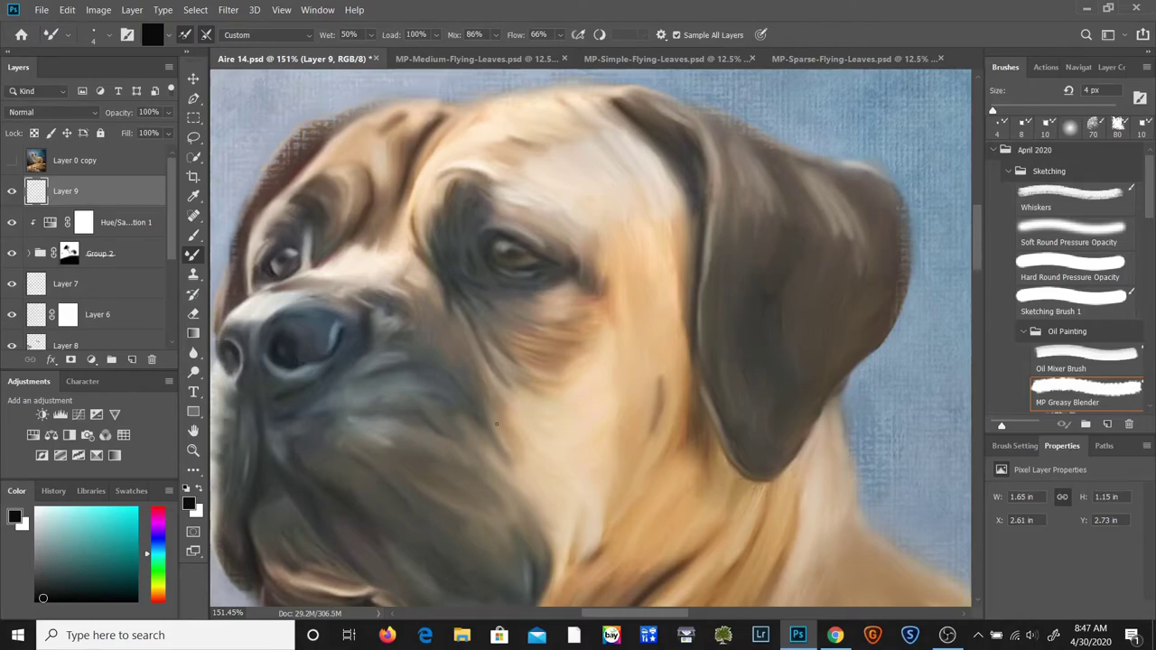
drag(624, 110, 769, 289)
drag(656, 560, 829, 361)
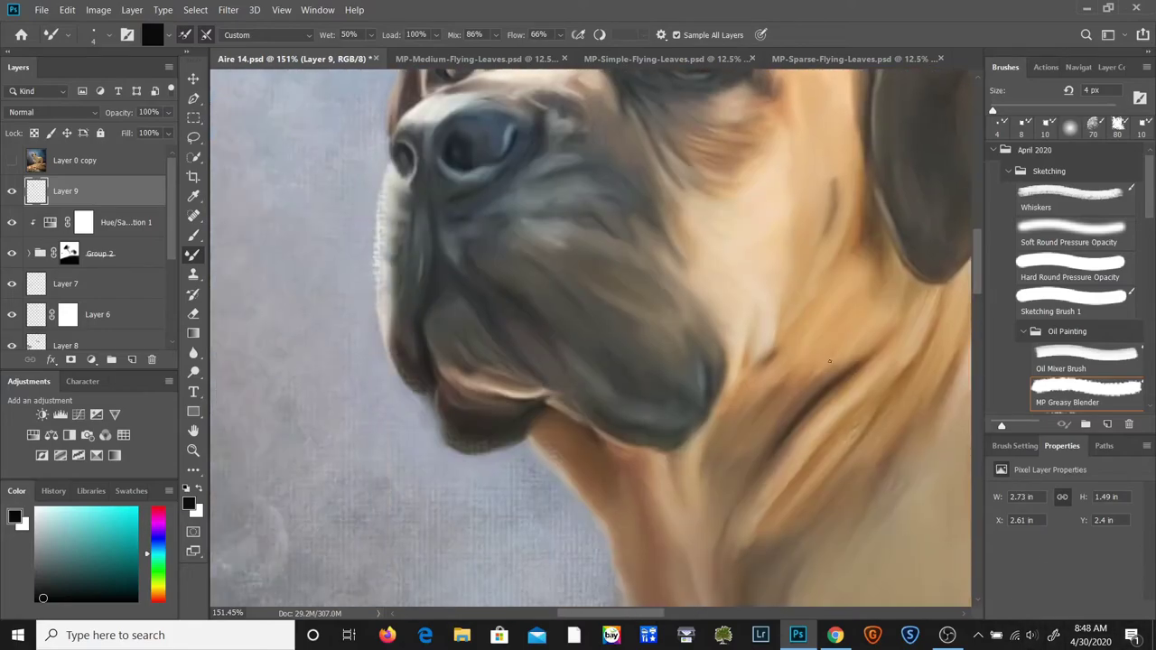
Blend the edges of the far ear and the front of the muzzle into the background with an unloaded Mixer Brush at 9 px.
drag(979, 278, 979, 256)
click(185, 34)
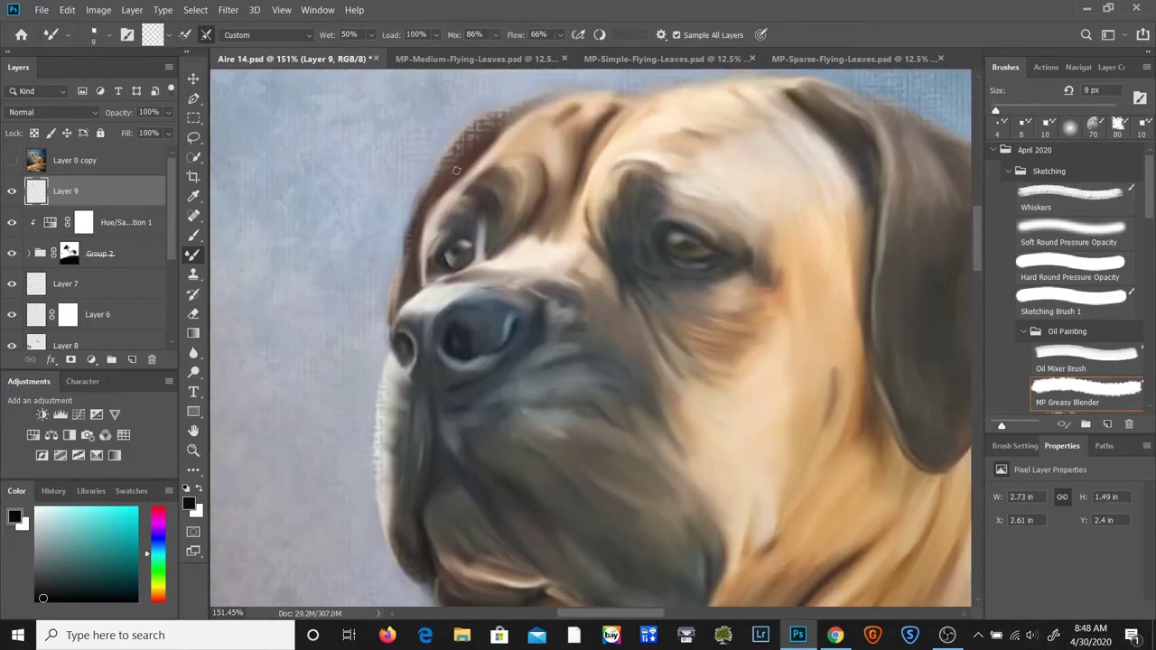
drag(446, 175, 502, 120)
drag(395, 380, 391, 446)
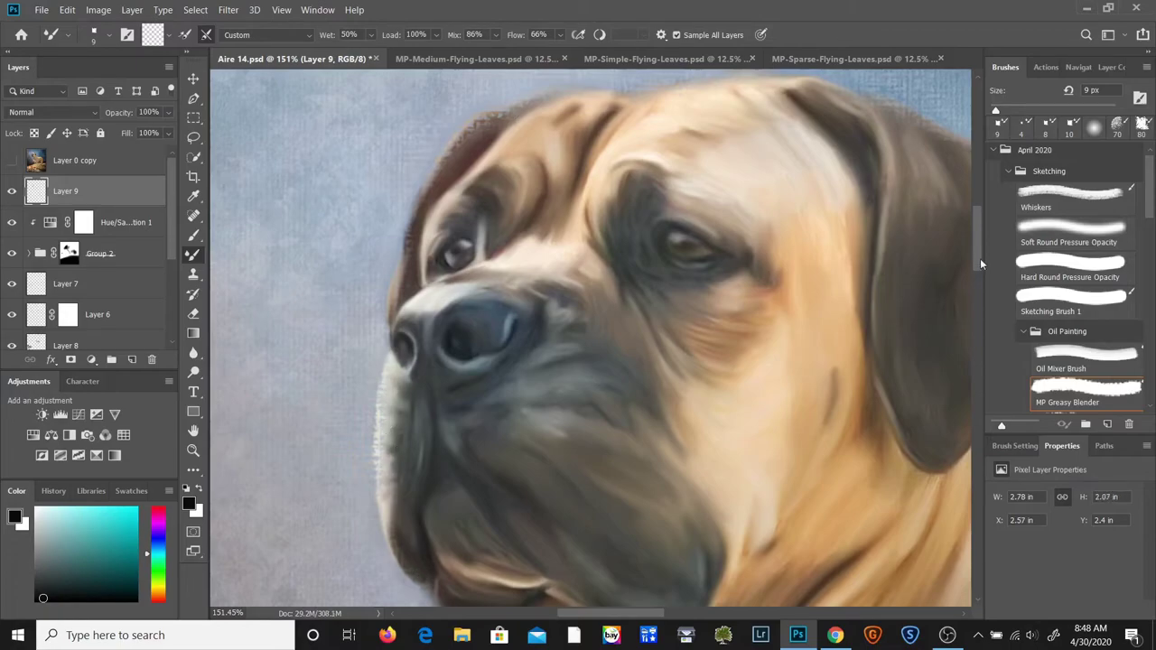
scroll(979, 263, down, 3)
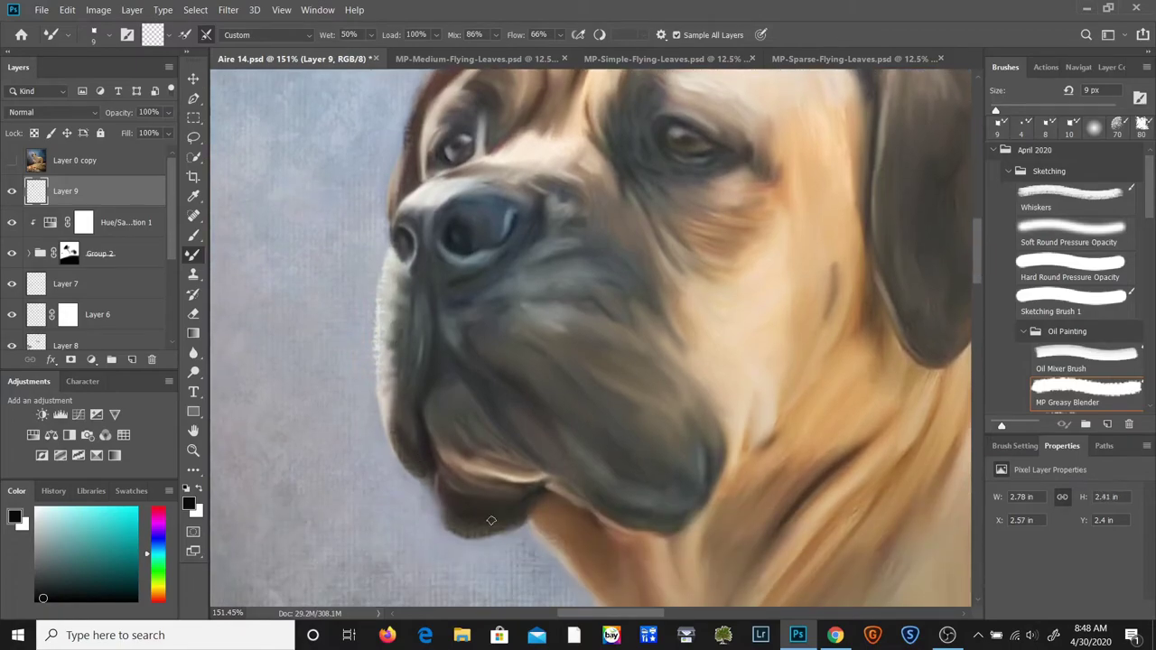
Smooth the rock surface around the front legs with MP Greasy Blender at 25 px.
drag(979, 266, 983, 429)
key(bracketright)
key(bracketright)
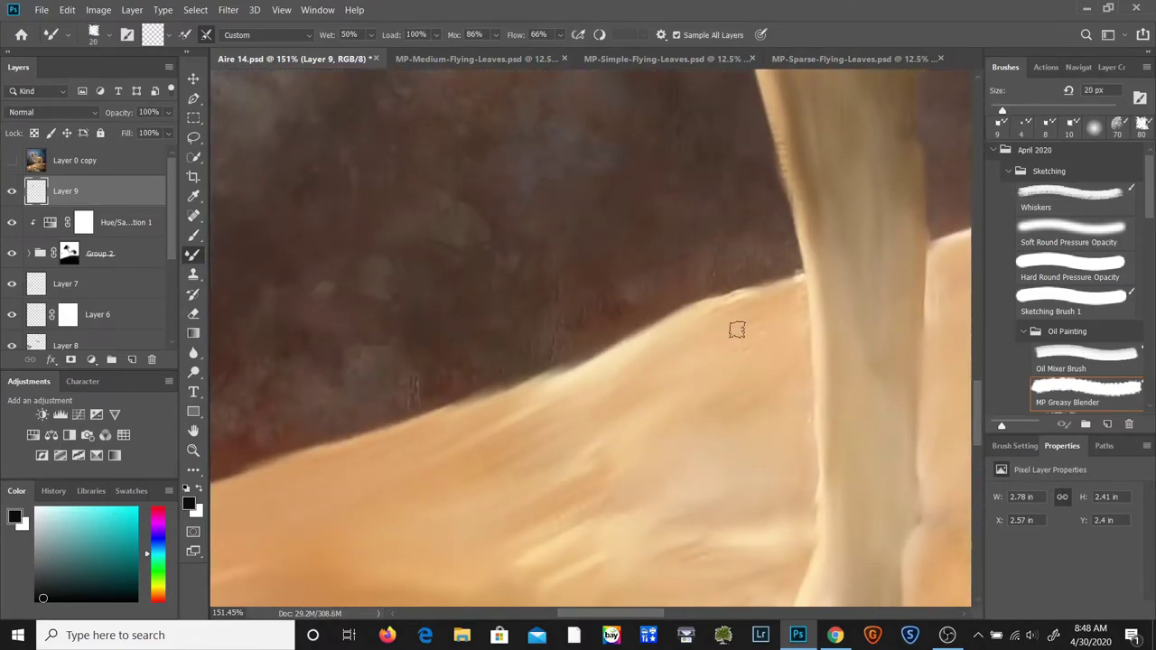
key(bracketright)
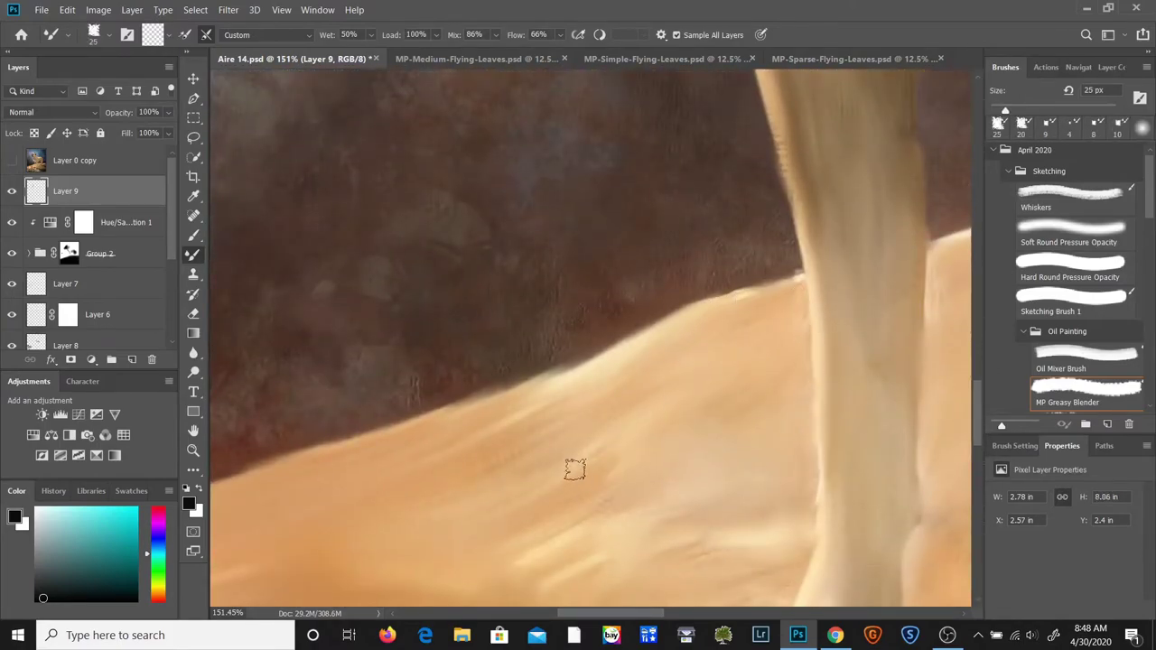
drag(979, 417, 979, 444)
drag(482, 500, 457, 507)
drag(803, 568, 825, 574)
drag(685, 505, 663, 524)
drag(901, 566, 889, 567)
Blend the ground and shadow edges around the front paws at 25 px.
drag(976, 447, 976, 480)
drag(589, 614, 646, 616)
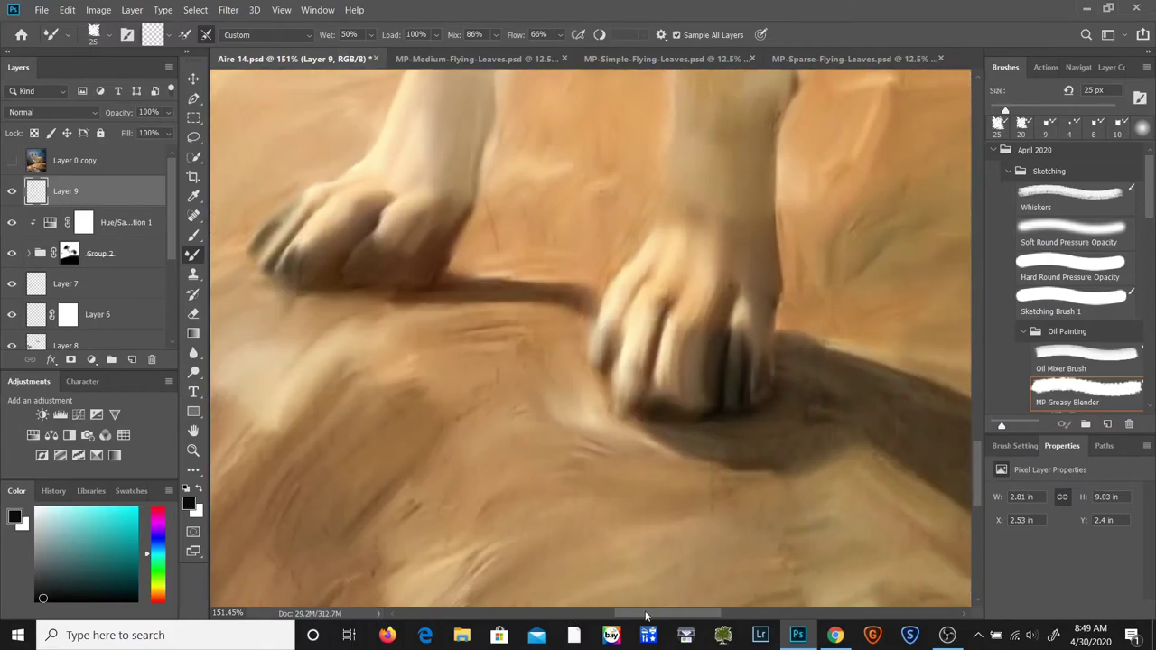
drag(553, 289, 588, 301)
drag(732, 414, 720, 417)
Paint black on Group 2's layer mask over the hind leg with the Soft Round Pressure Opacity brush at 100 px.
drag(703, 614, 818, 614)
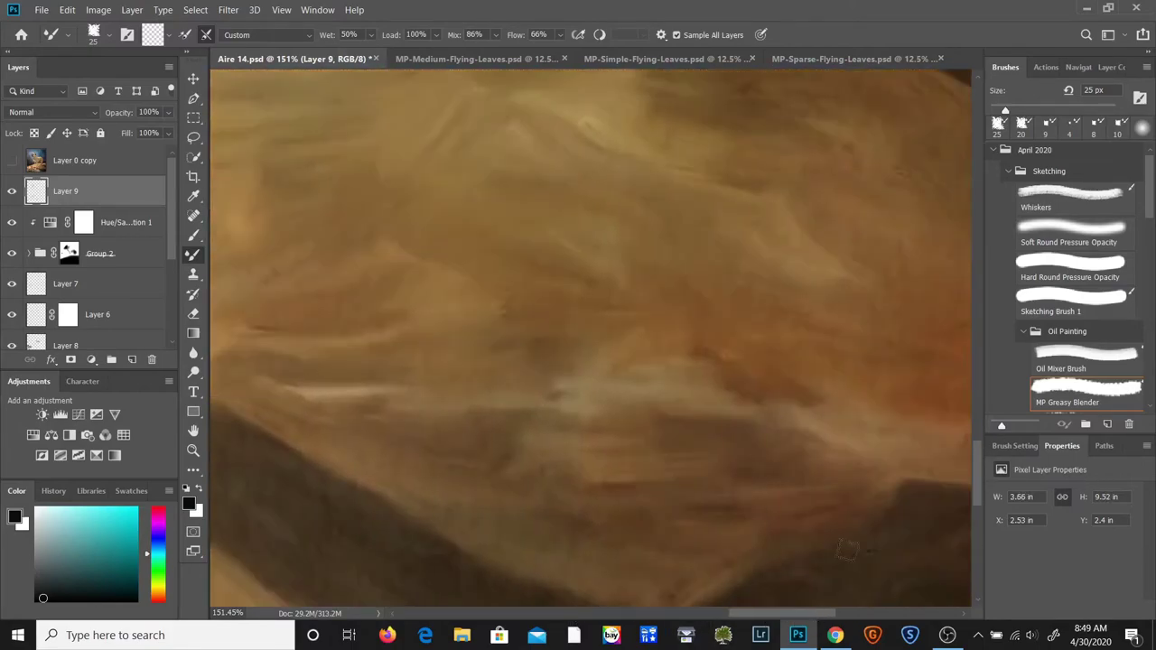
drag(977, 471, 977, 390)
scroll(770, 293, up, 5)
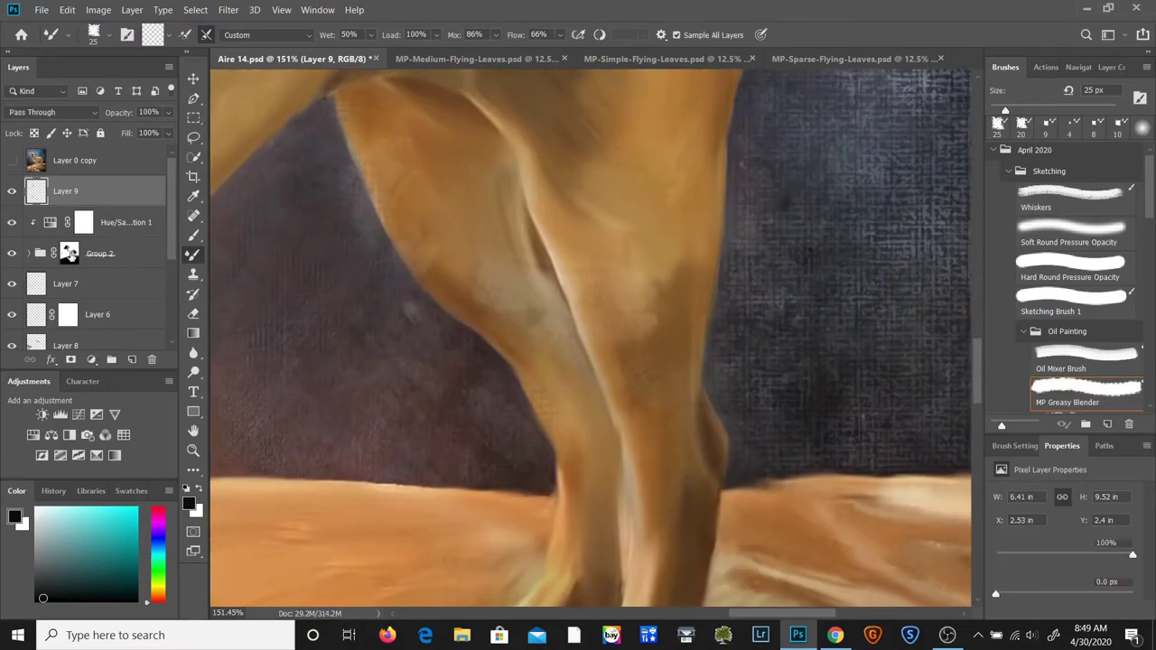
click(70, 254)
click(194, 236)
key(bracketleft)
key(bracketleft)
key(bracketleft)
key(bracketleft)
key(bracketleft)
key(bracketleft)
key(bracketleft)
drag(591, 244, 481, 238)
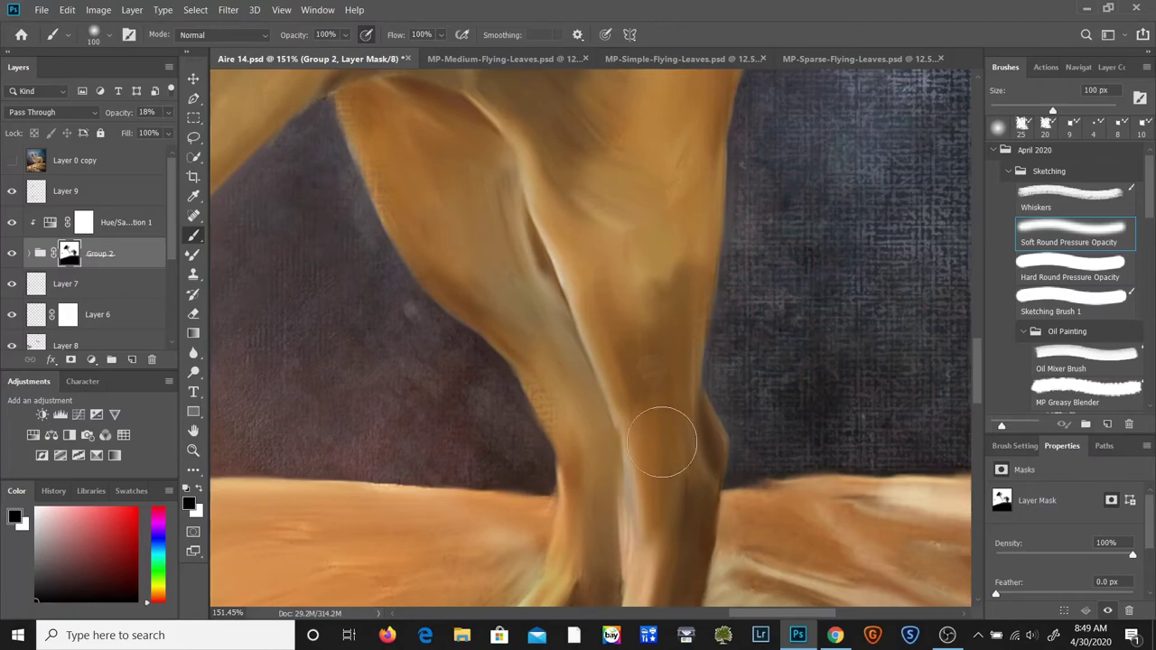
Blend the outlines of the rump, back and near ear into the background on Layer 9 with the Mixer Brush at 25 px.
click(149, 182)
key(shift+b)
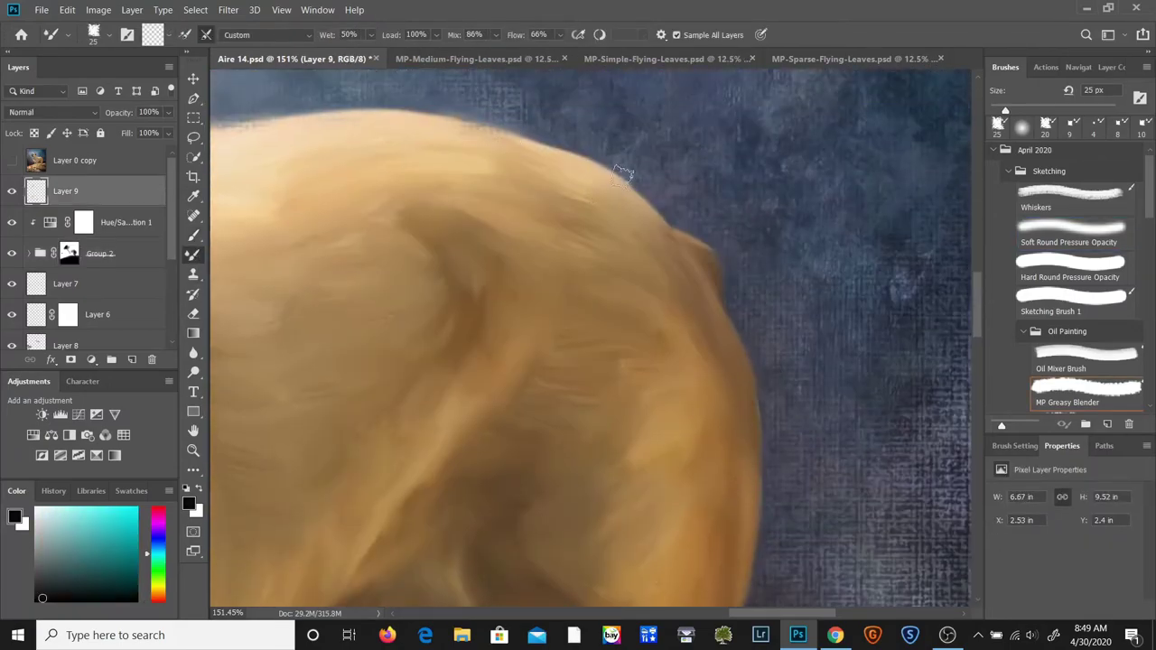
scroll(775, 524, down, 5)
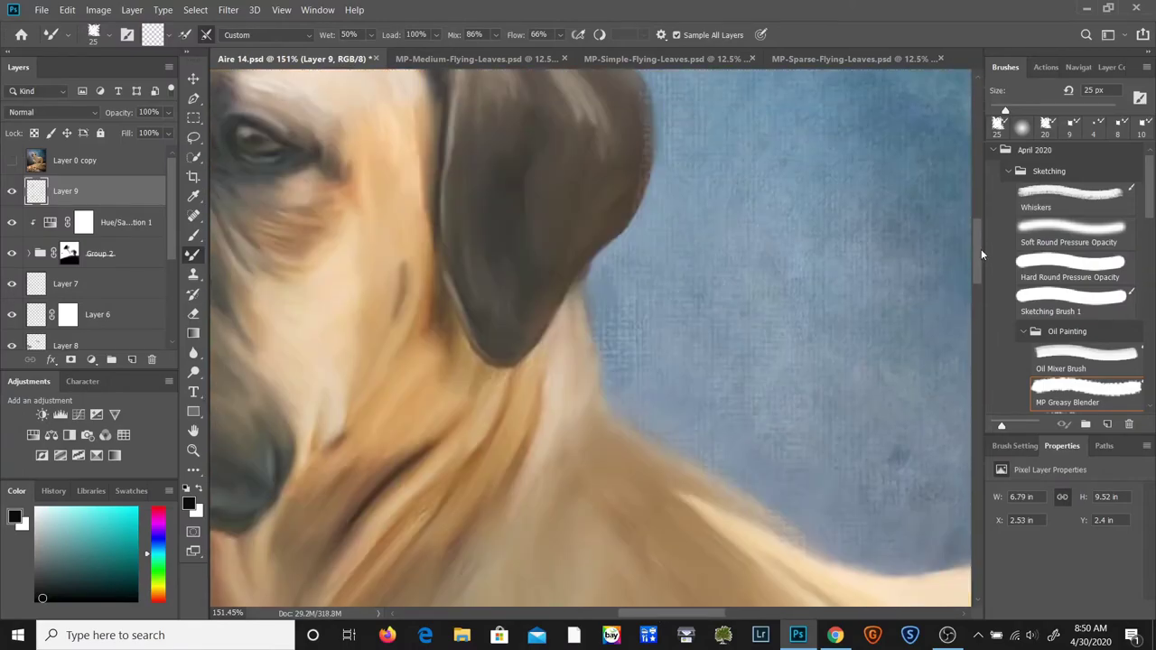
scroll(717, 168, up, 4)
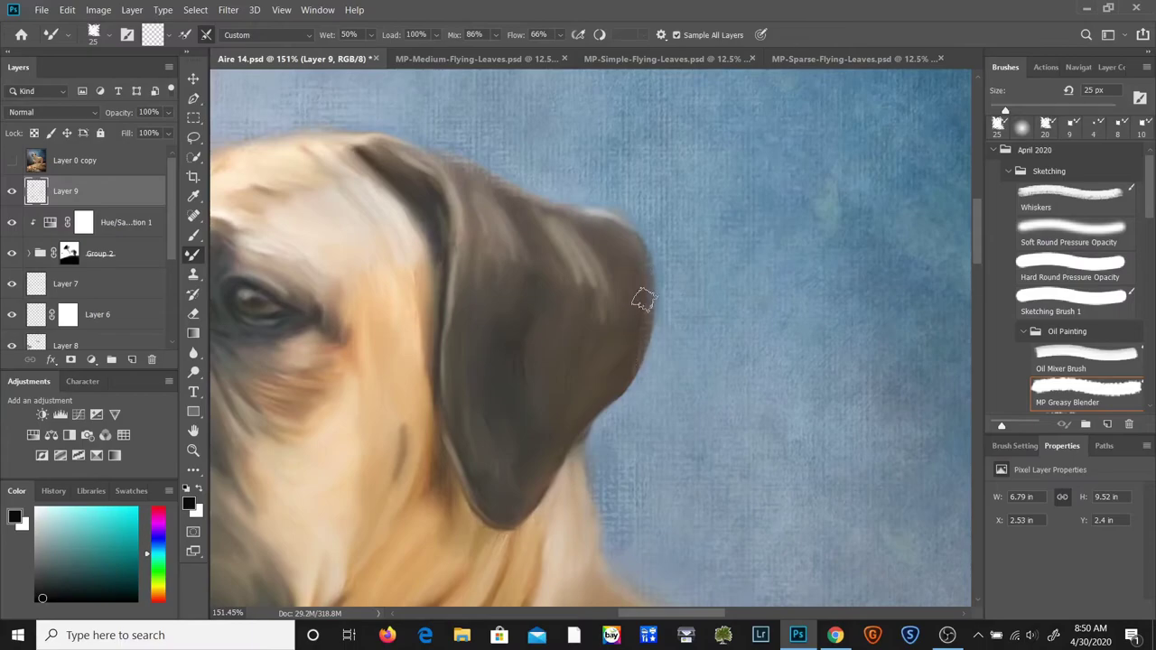
drag(642, 613, 592, 612)
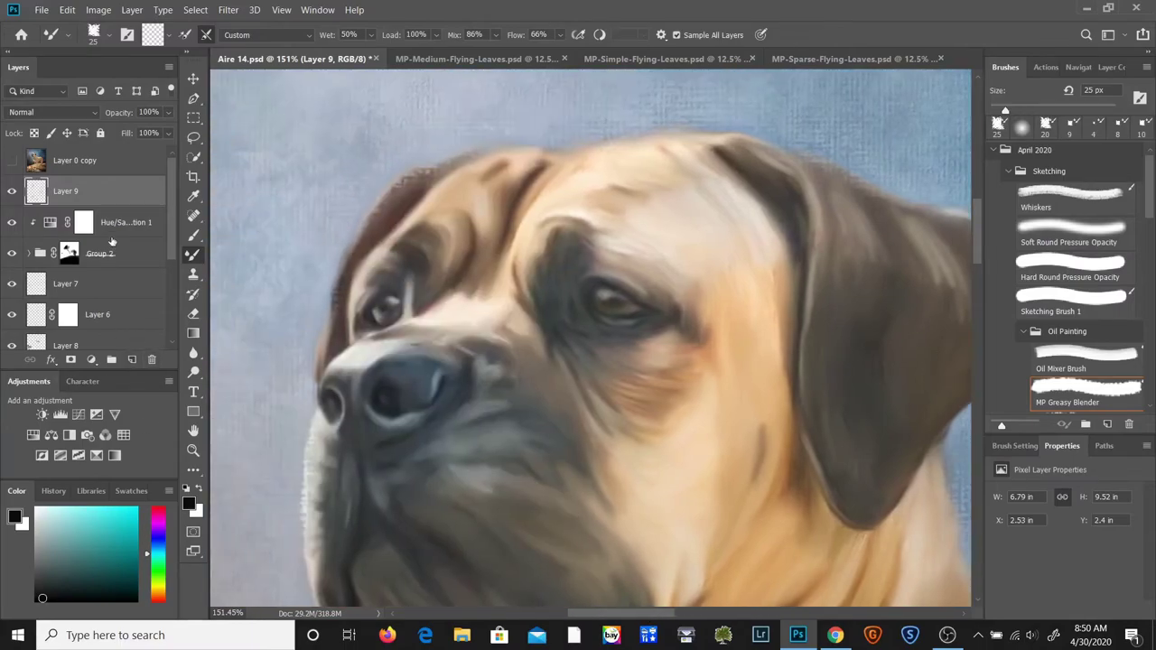
Touch up the near eye on Layer 2 of Aire 15.psd with MP Greasy Blender Tiny at 6 px, using a sampled brown.
key(z)
key(ctrl+0)
drag(547, 224, 585, 239)
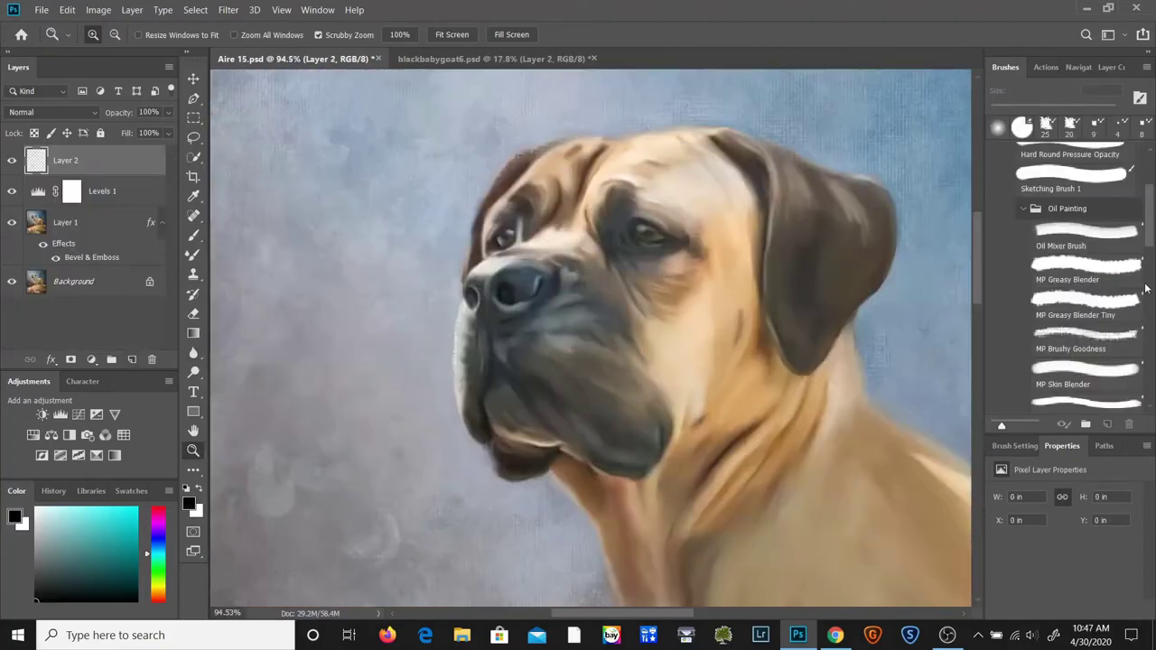
key(b)
click(1083, 307)
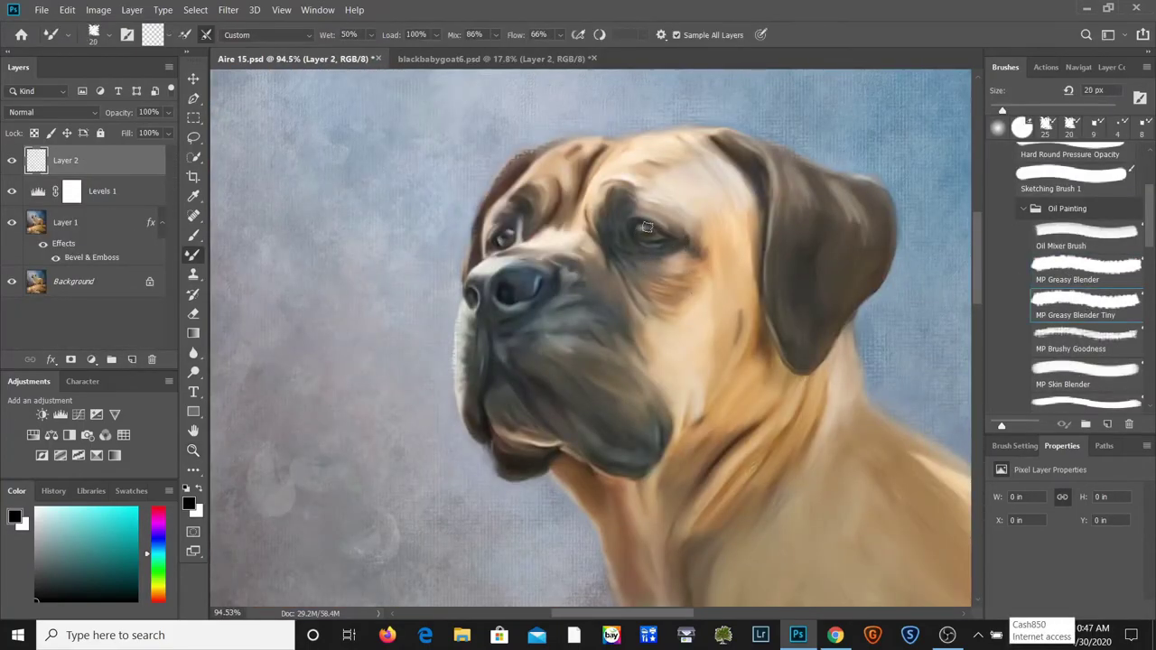
scroll(640, 229, up, 5)
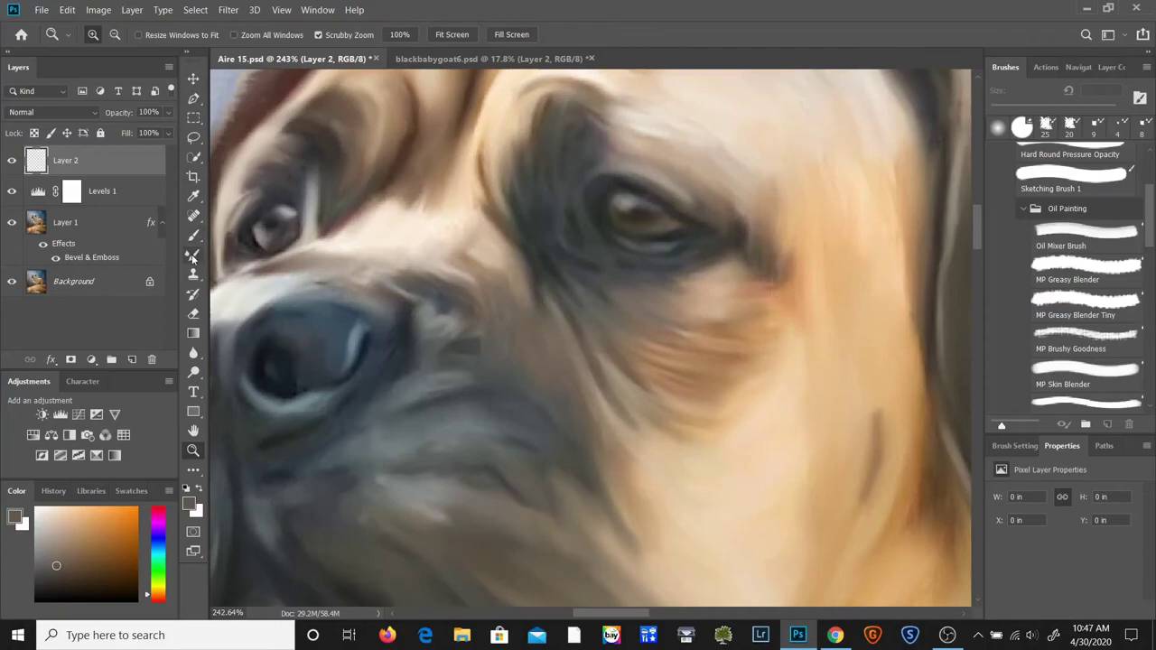
alt+click(669, 222)
key(bracketleft)
key(bracketleft)
key(bracketleft)
key(bracketleft)
key(bracketleft)
drag(657, 220, 650, 226)
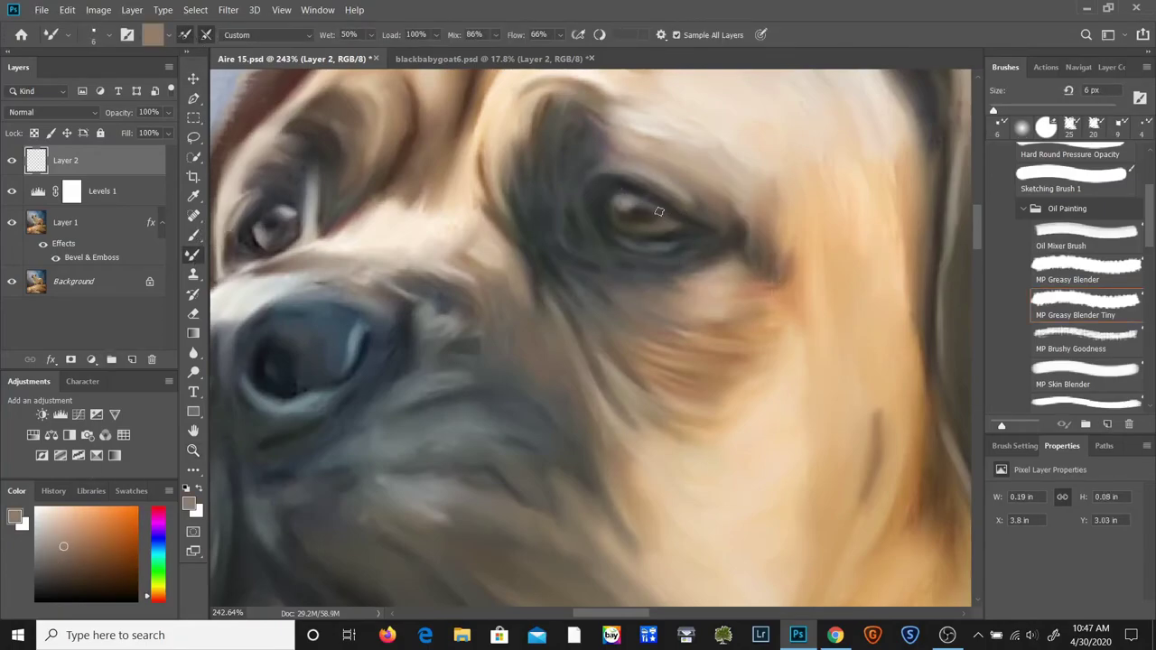
Sample darker browns from the near eye and refine the iris at 5 px.
alt+click(649, 216)
alt+click(651, 216)
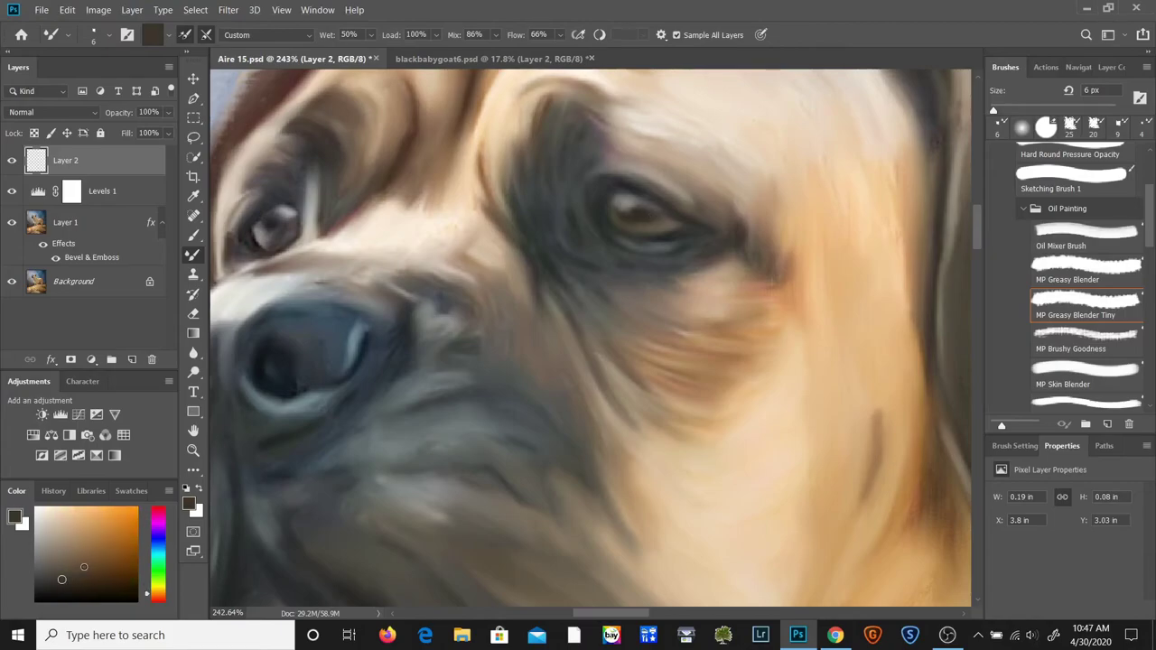
alt+click(634, 211)
key(bracketleft)
drag(634, 211, 616, 207)
Sample black beside the near eye and sharpen the dark details of the eye with strokes down to 2 px.
alt+click(539, 256)
alt+click(539, 256)
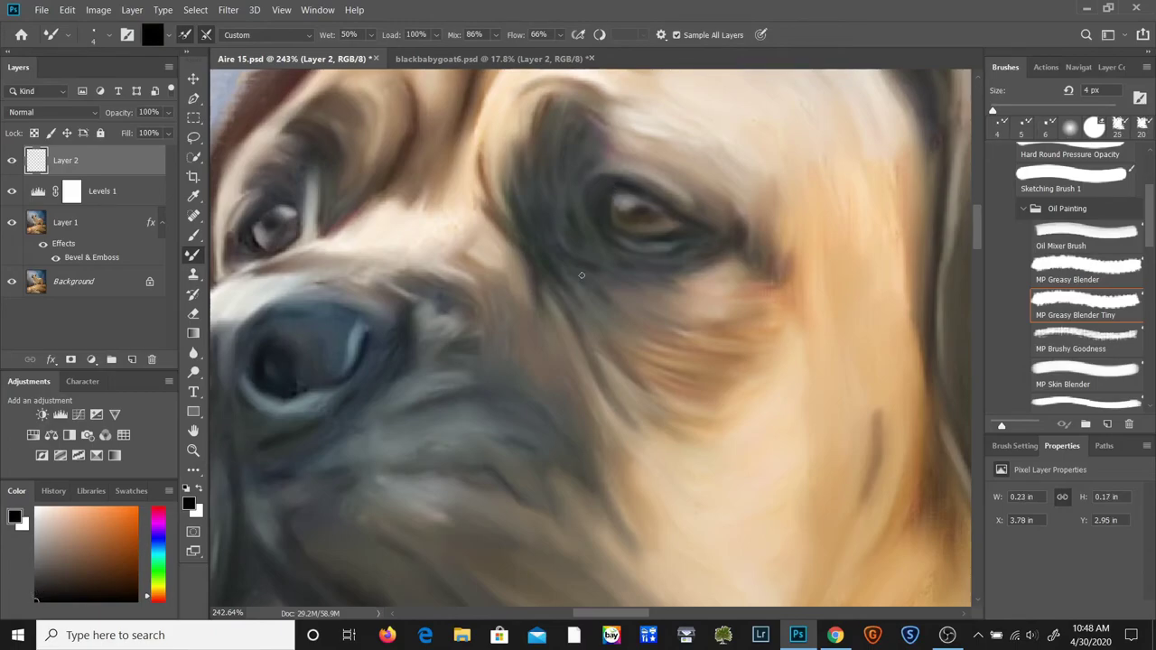
key(bracketleft)
key(bracketleft)
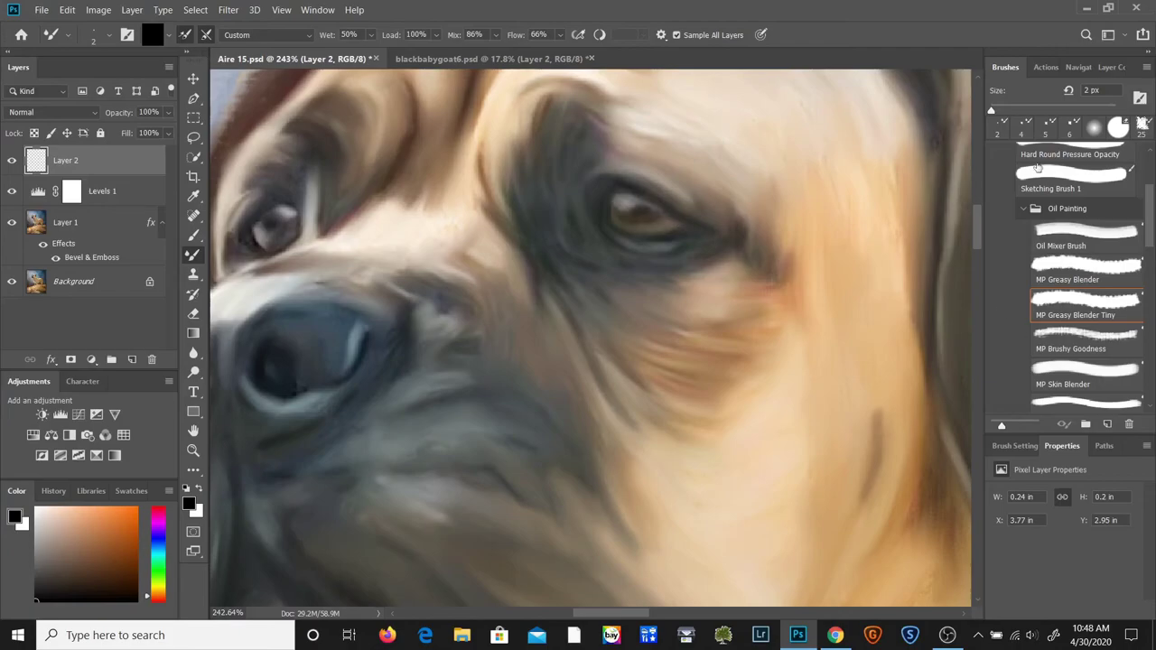
Add fine black detail strokes at the far eye with the Whiskers brush at 6 px.
key(shift+b)
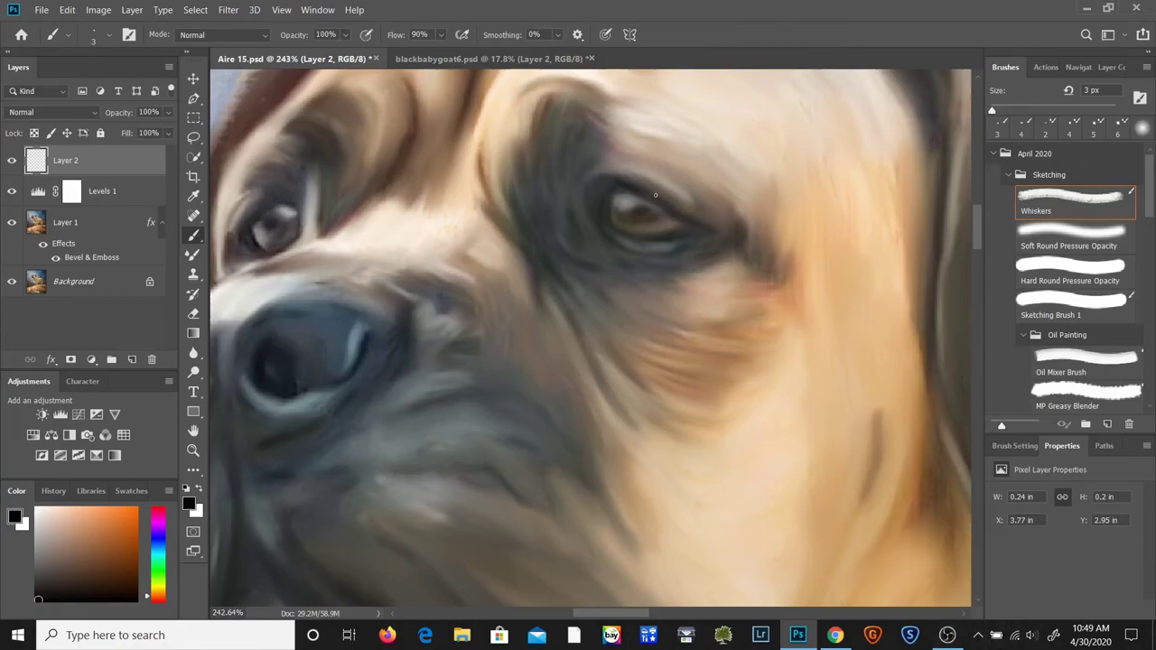
key(z)
drag(499, 373, 453, 339)
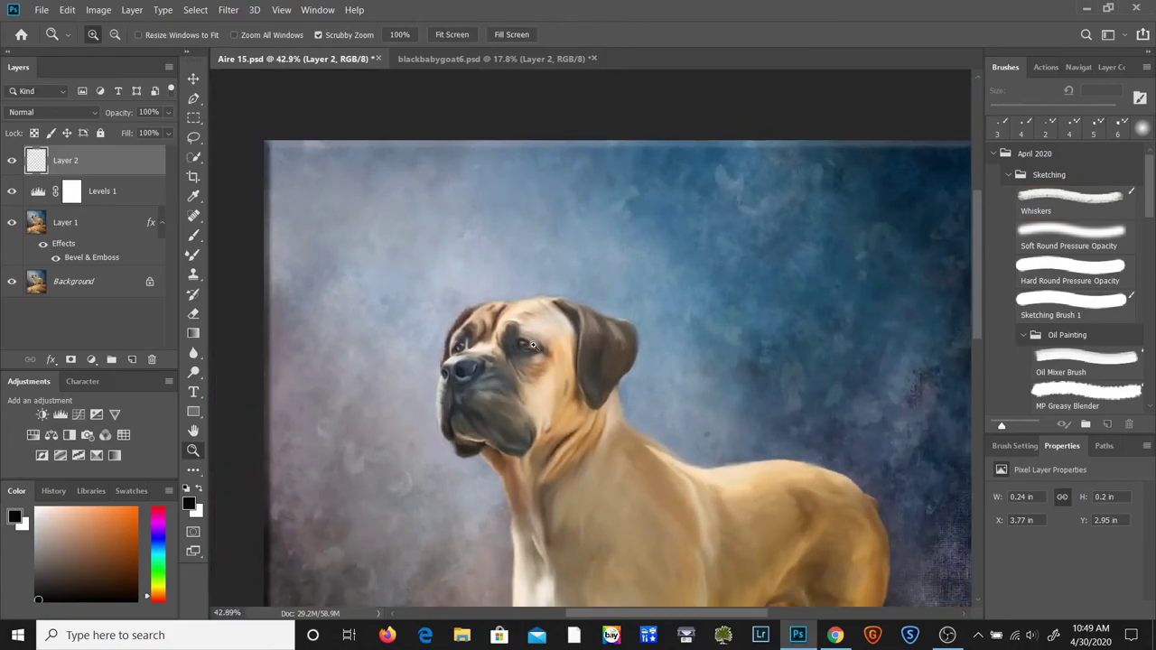
drag(533, 346, 584, 374)
click(1063, 208)
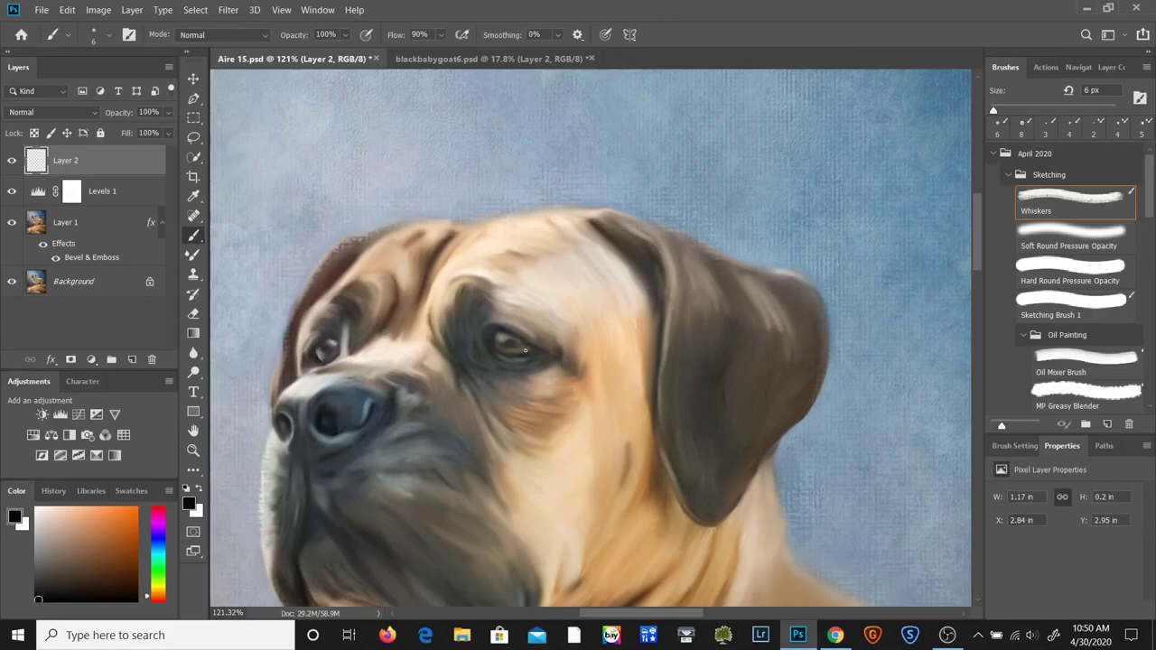
Sample a dark tone just below the near eye for MP Greasy Blender Tiny at 2 px.
click(191, 451)
drag(533, 333, 596, 361)
drag(412, 349, 389, 340)
key(b)
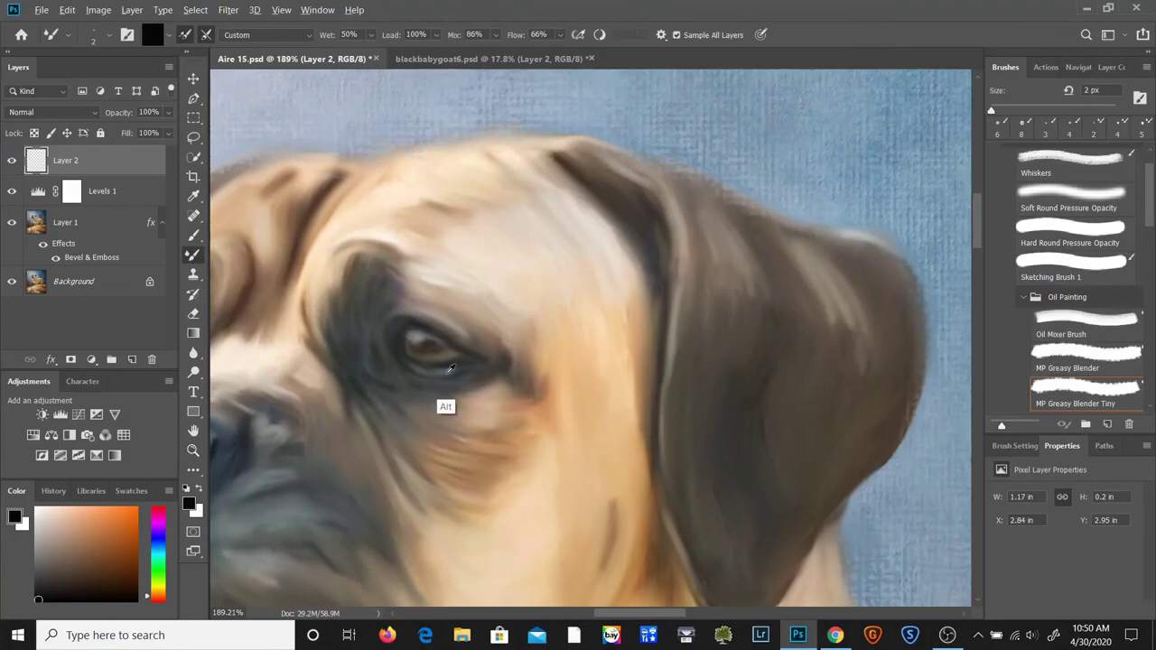
alt+click(445, 406)
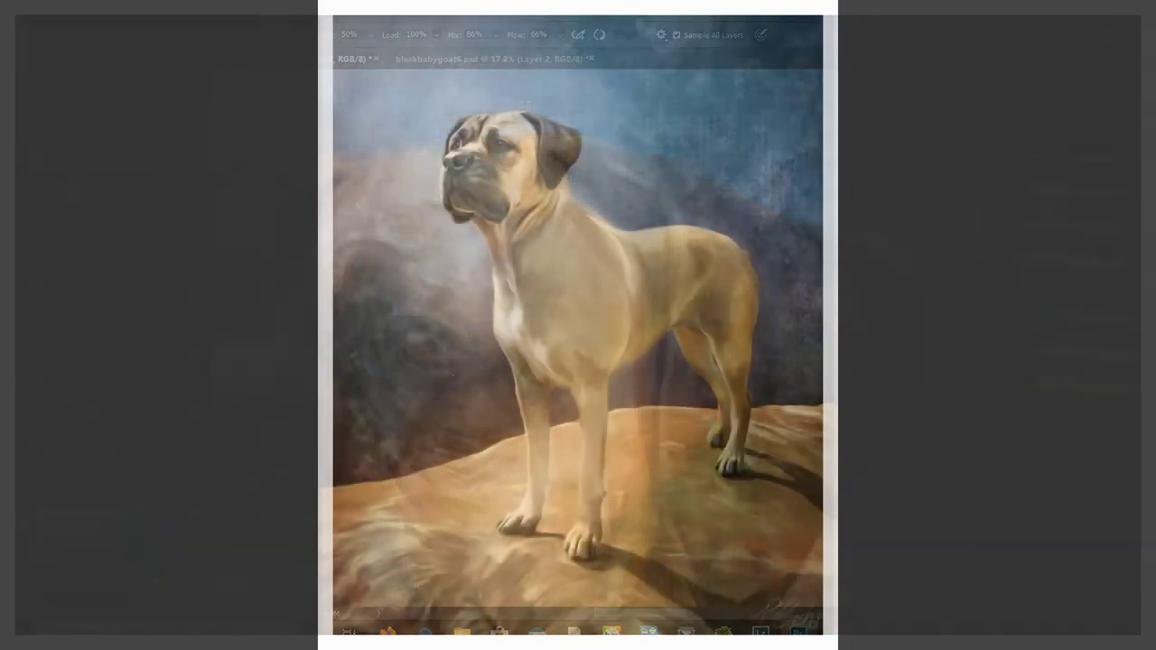